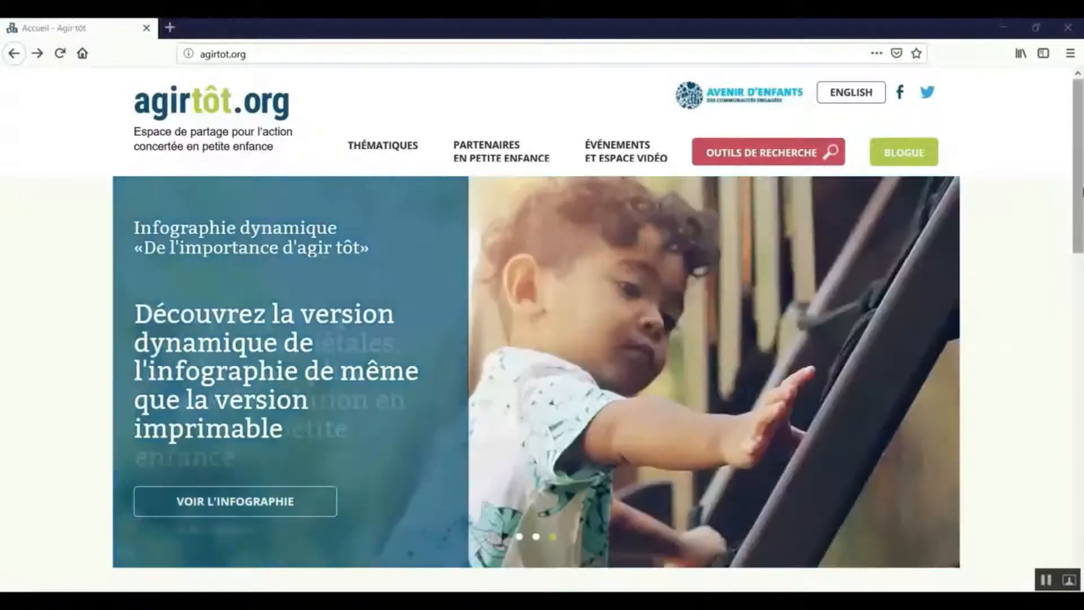
Open the early-childhood partners' sharing form from the homepage and connect to the Agir tôt management tool.
scroll(1077, 225, down, 2)
scroll(1012, 298, down, 7)
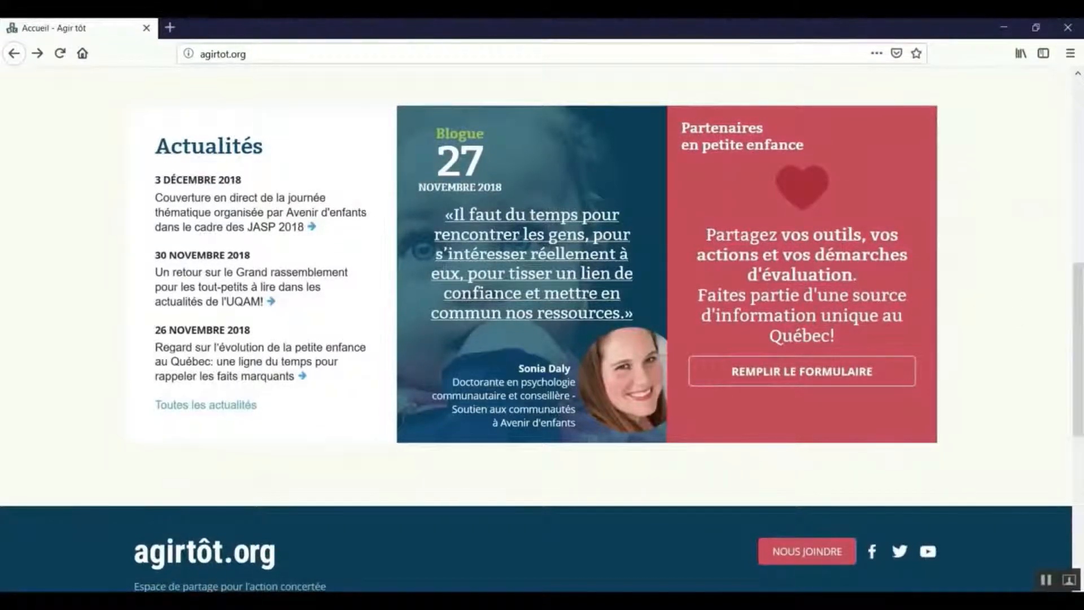
click(812, 375)
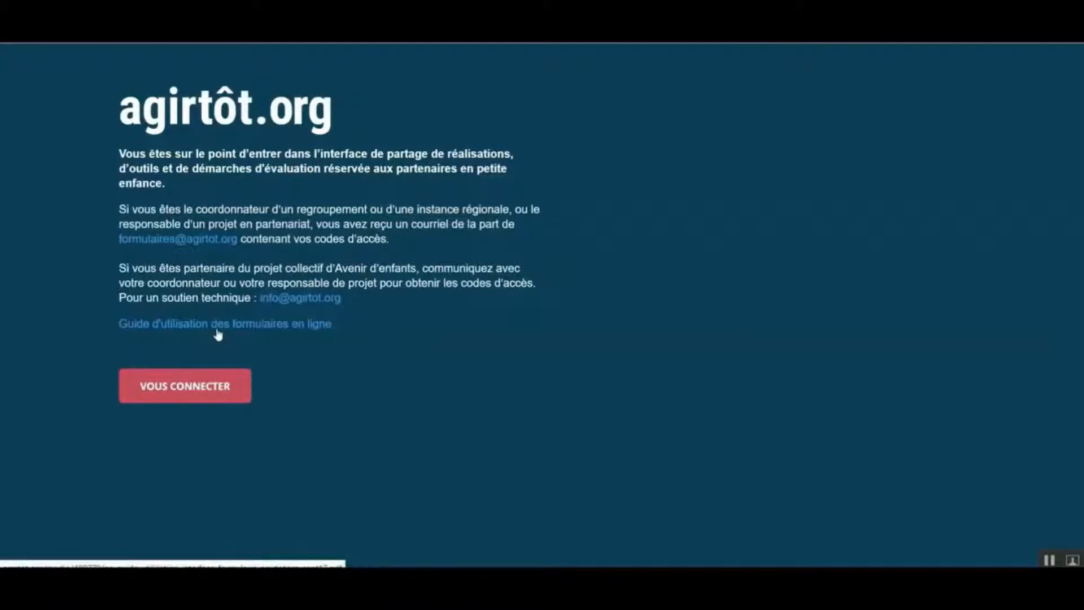
click(206, 386)
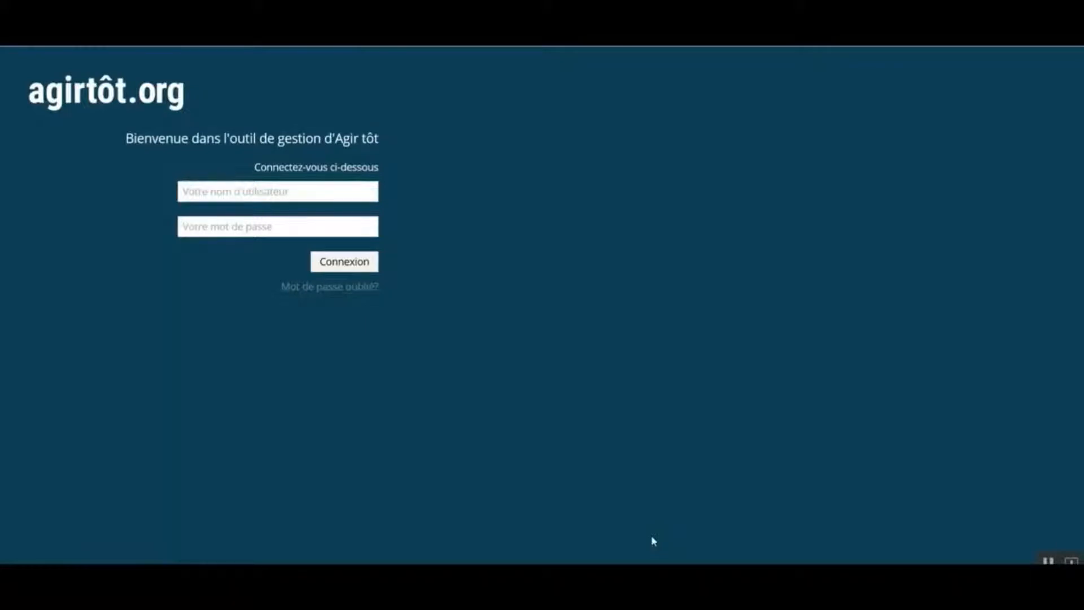
click(331, 295)
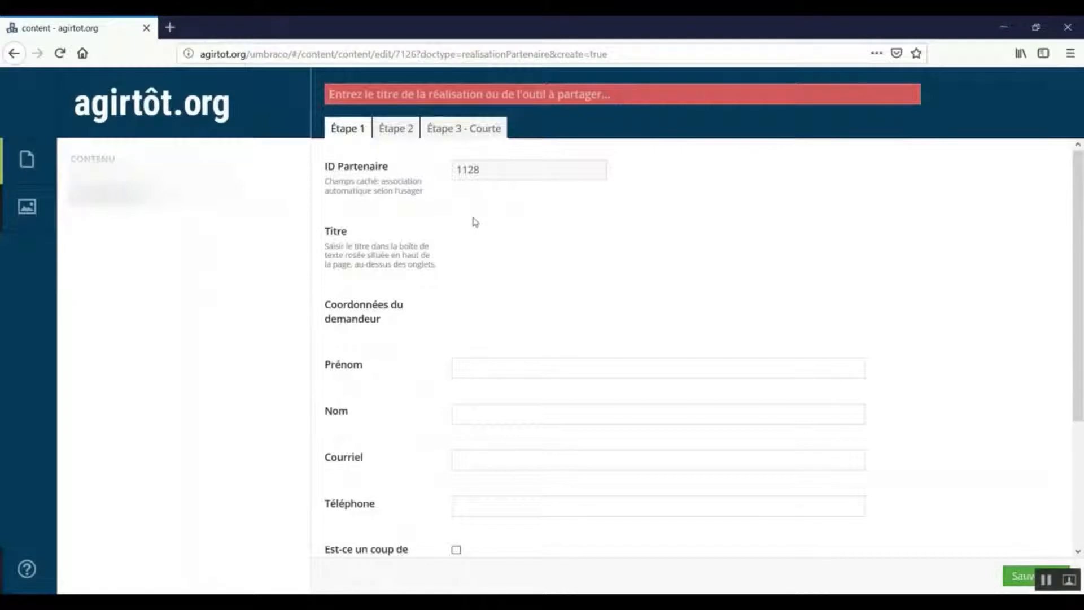
Title the new entry "Activité autour de la transition scolaire avec les parents".
text(A)
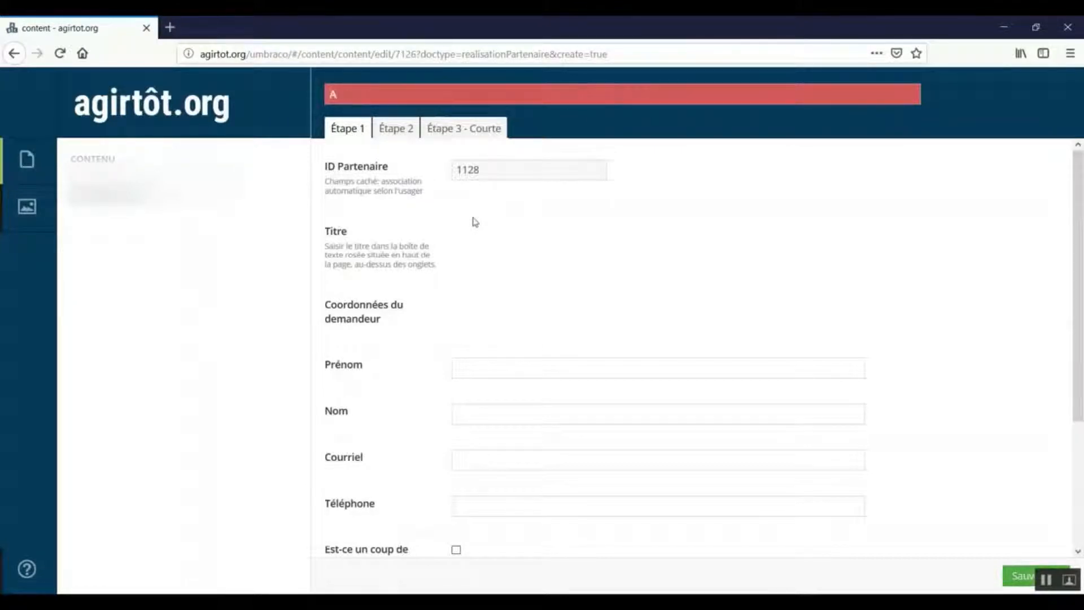
text(ctivité autour de la transit)
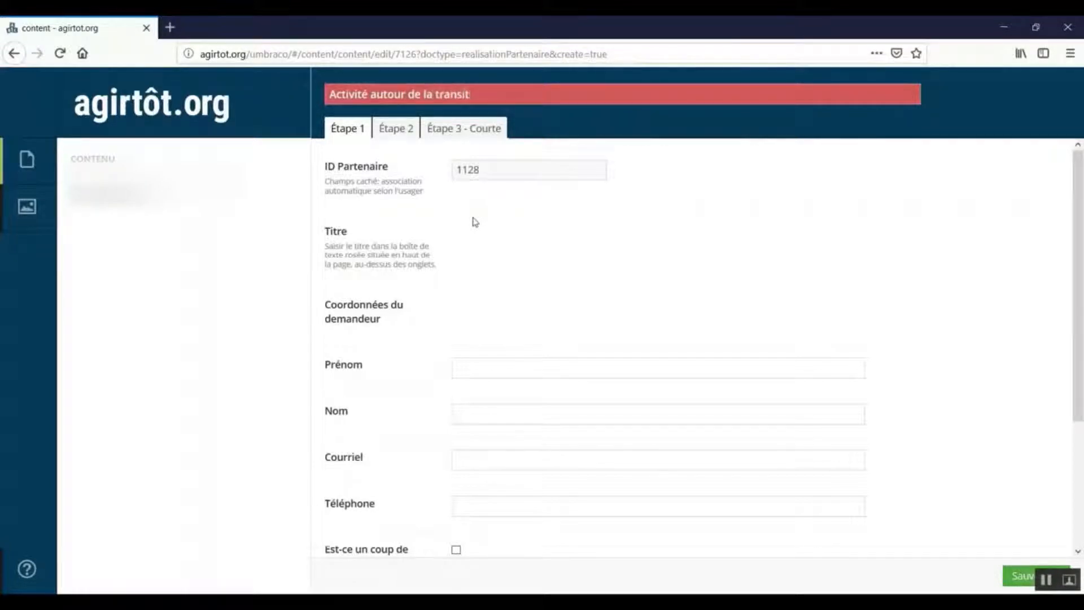
text(ion scolaire ave)
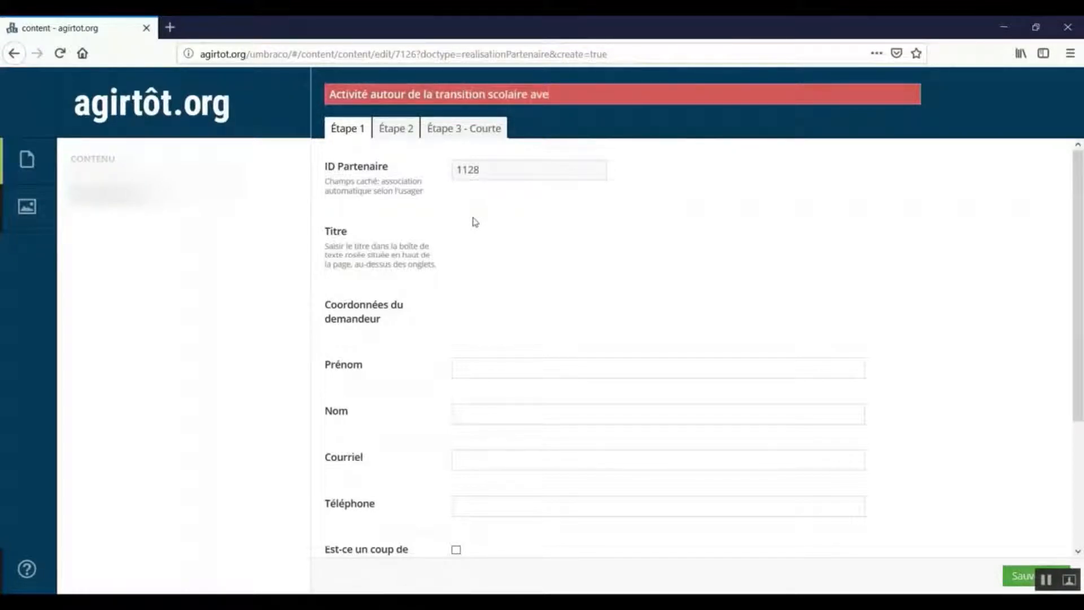
text(c les parents)
Fill in the applicant's first name and last name in the contact details.
scroll(1068, 267, down, 2)
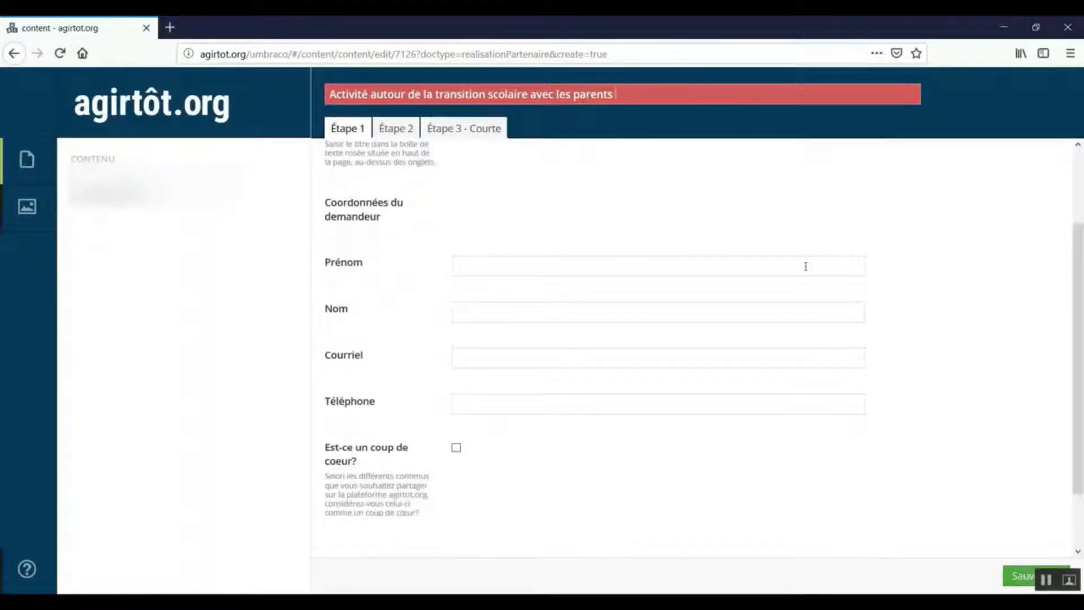
click(542, 261)
text(Madame)
key(BackSpace)
key(BackSpace)
text(mde)
key(BackSpace)
text(e)
click(496, 316)
text(AAA)
click(496, 363)
Mark the entry as a "coup de coeur" and save it.
scroll(479, 393, down, 2)
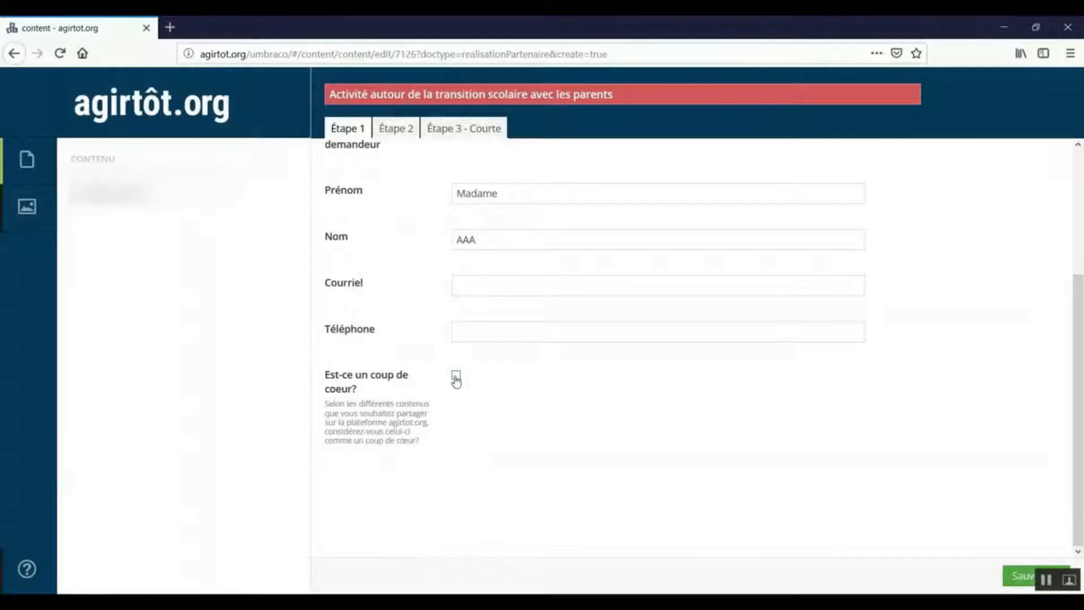
click(455, 377)
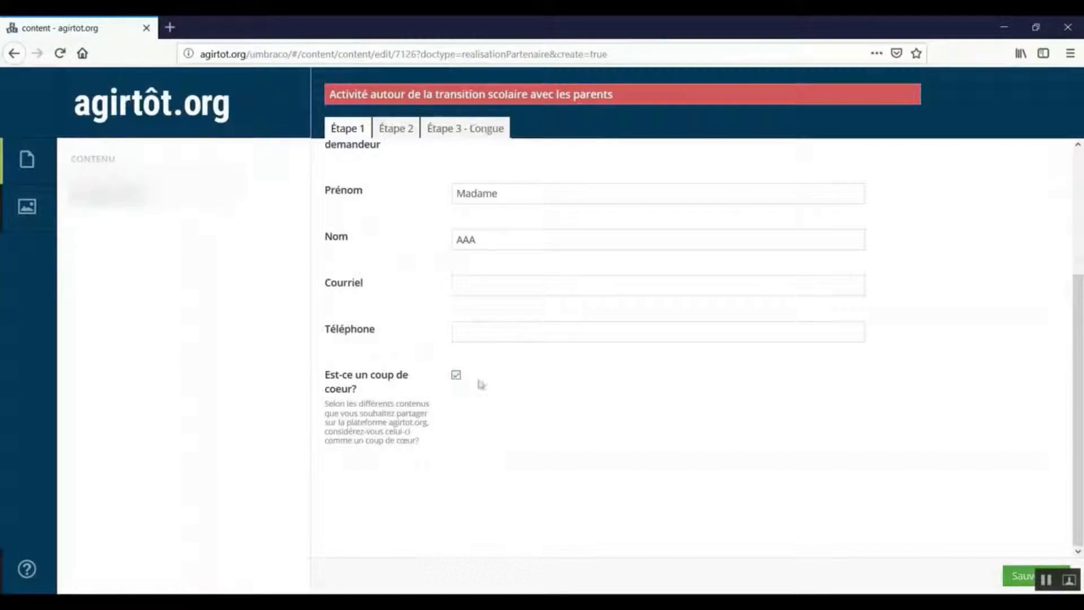
click(1008, 577)
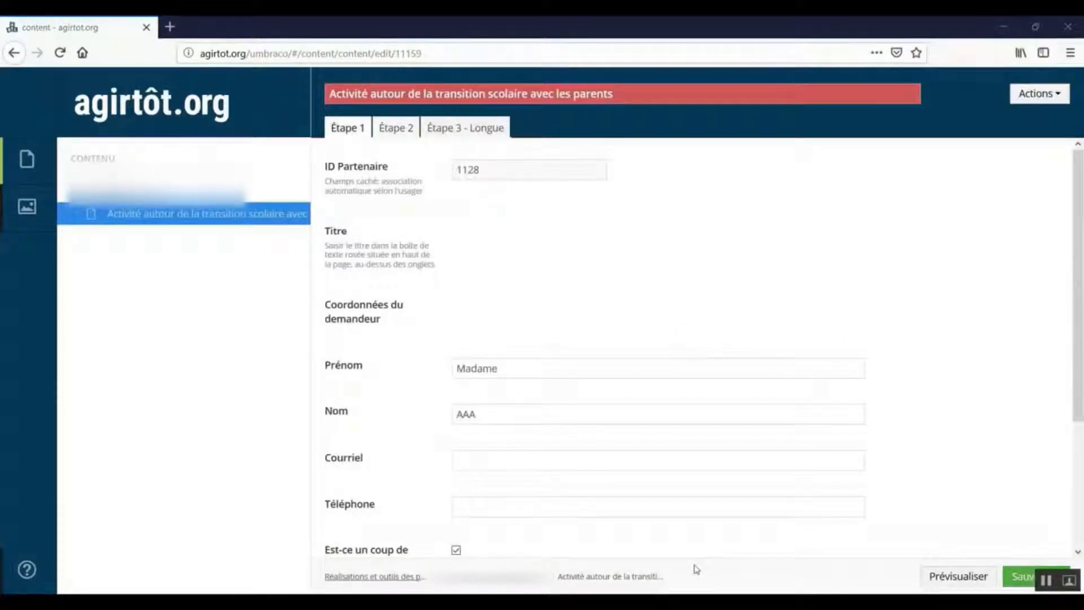
In Étape 2, select "Attitudes parentales" and "Mobilisation à l'égard de la petite enfance" as protection factors.
click(387, 130)
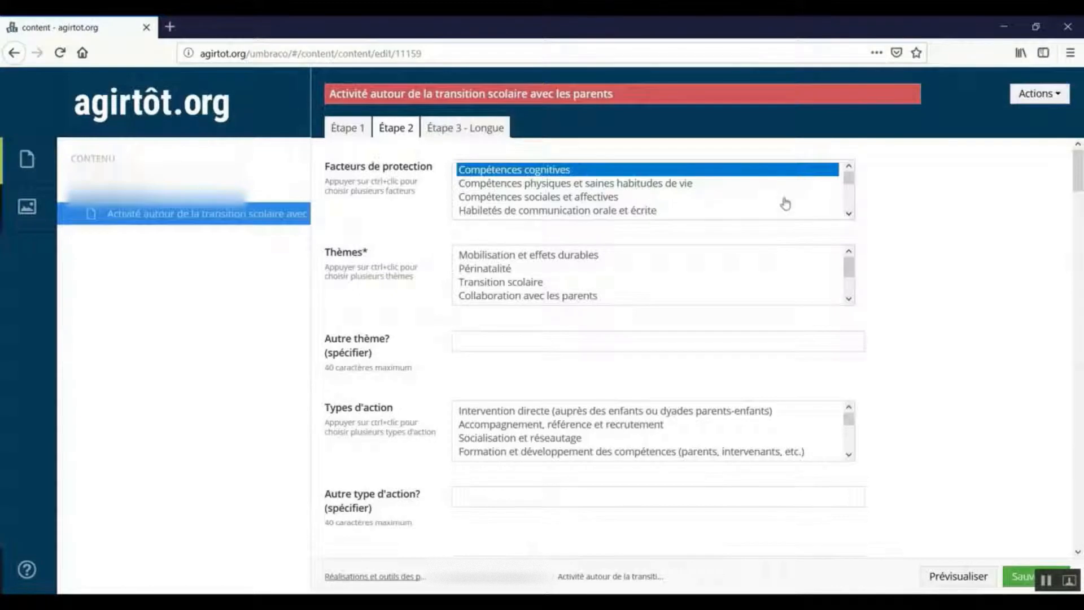
click(849, 215)
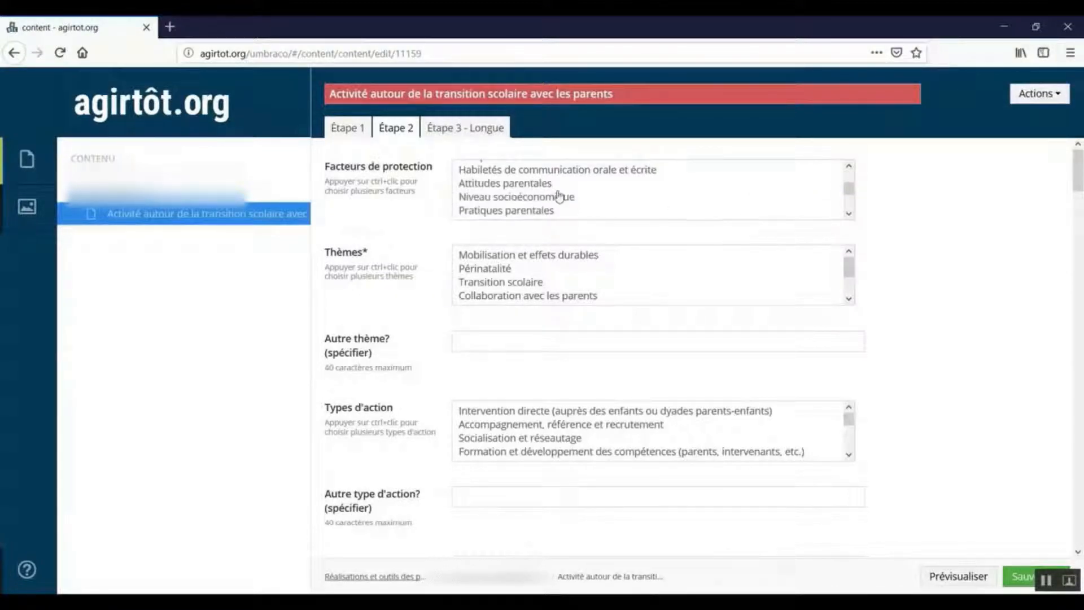
click(520, 188)
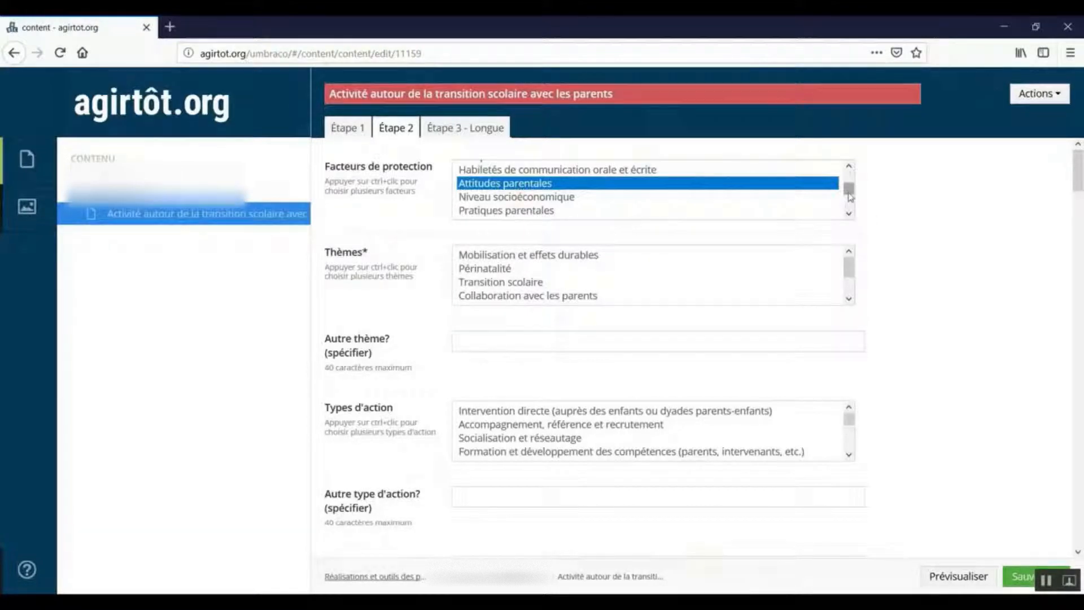
drag(850, 194, 848, 213)
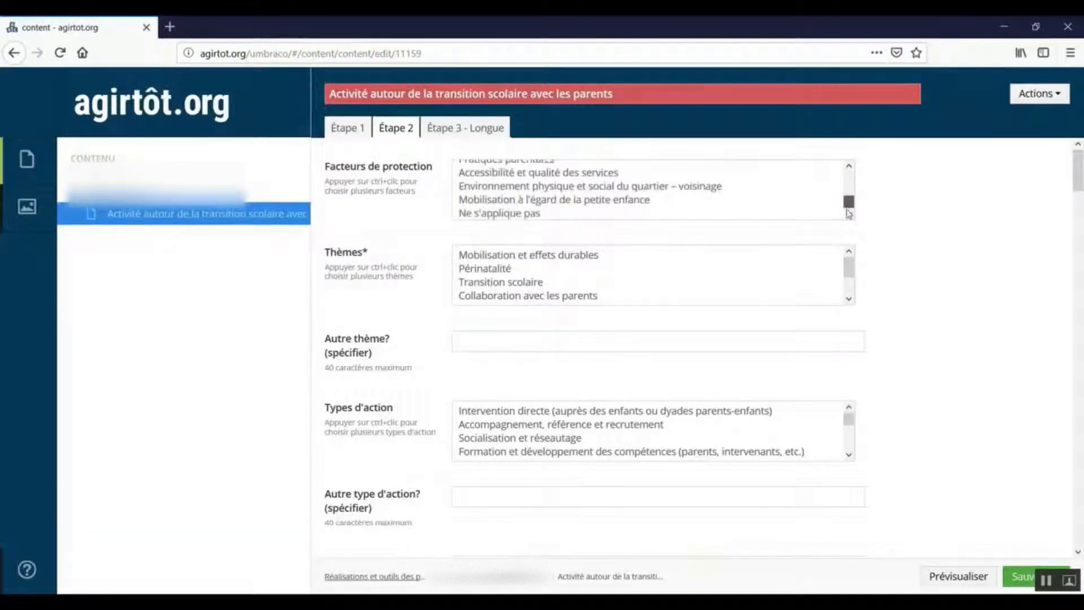
click(534, 204)
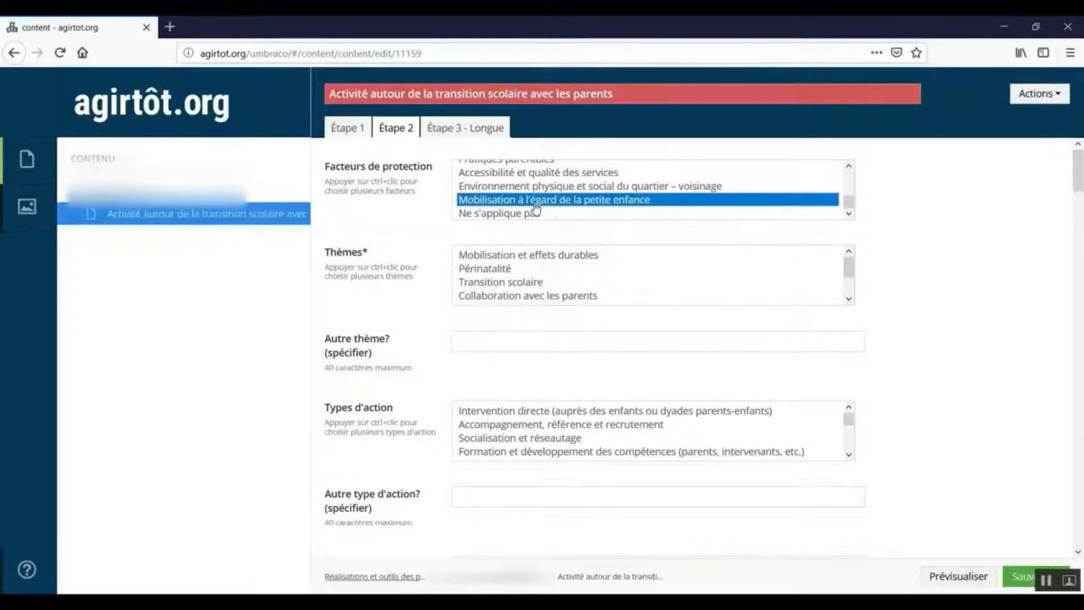
mouse_move(850, 203)
mouse_down()
mouse_move(850, 181)
mouse_move(849, 215)
mouse_up()
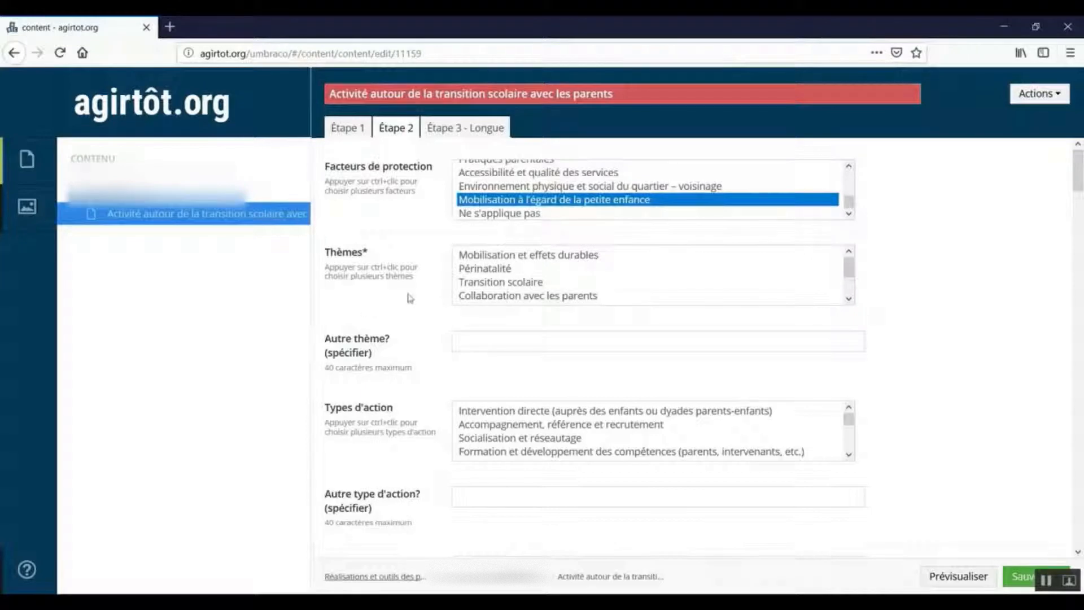
Select "Transition scolaire" and "Collaboration avec les parents" as the themes, leaving the other theme blank.
click(850, 268)
drag(851, 270, 850, 275)
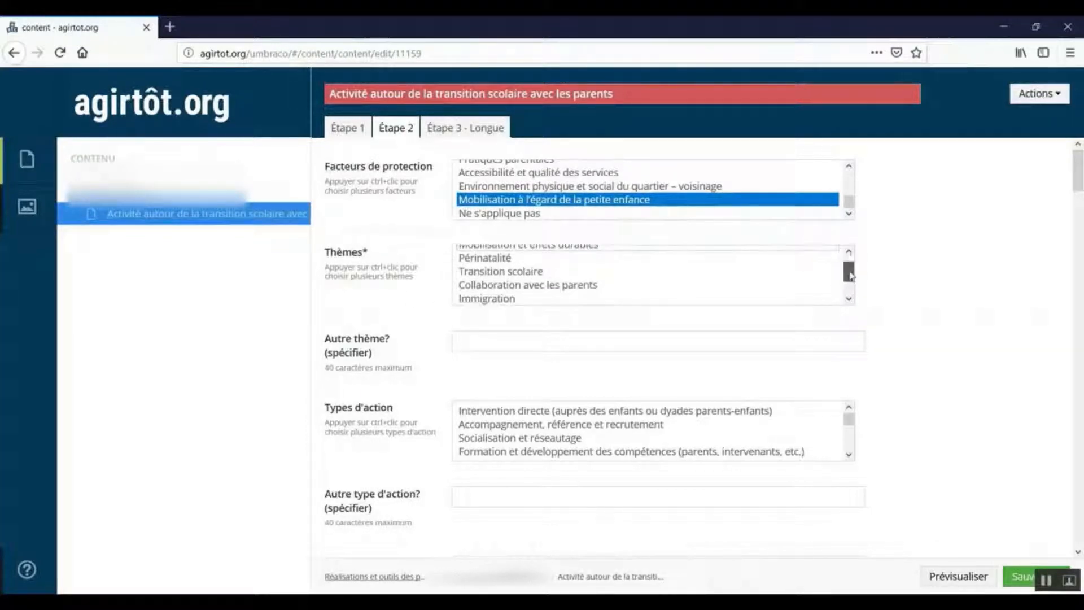
click(535, 274)
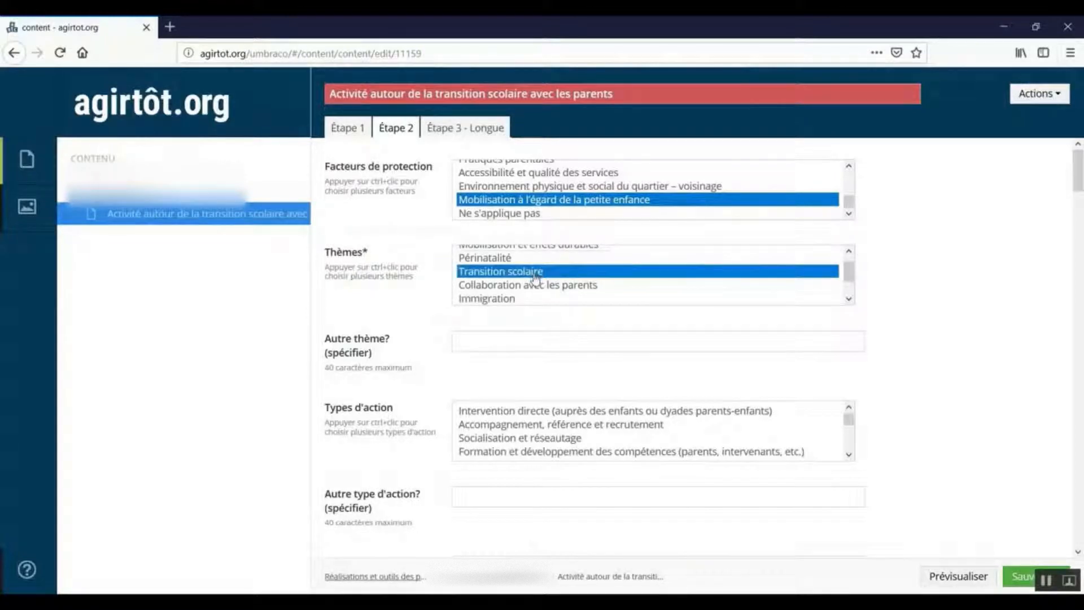
ctrl+click(535, 287)
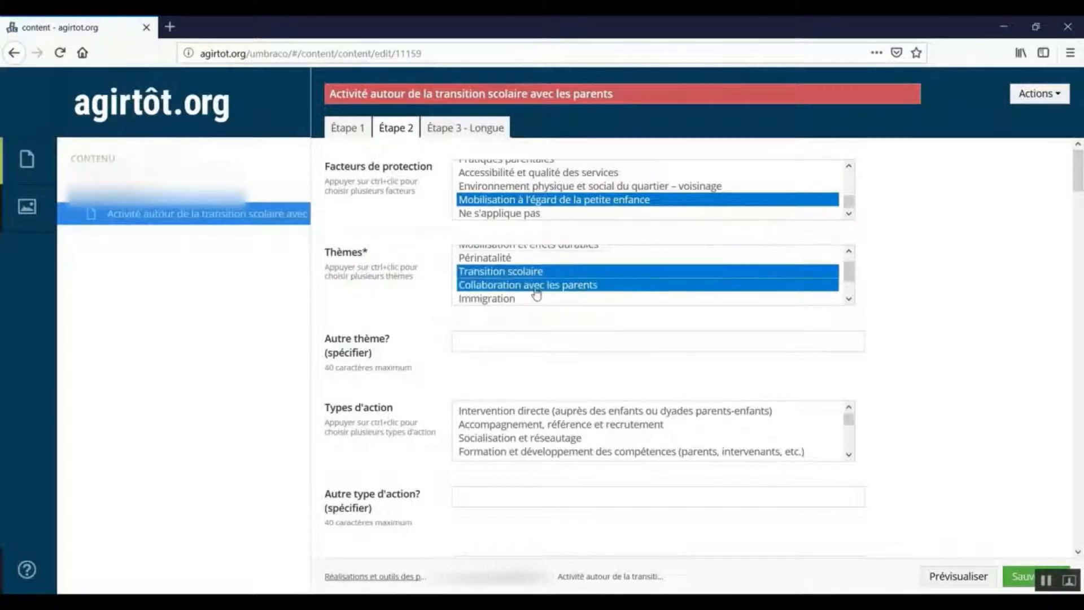
click(527, 345)
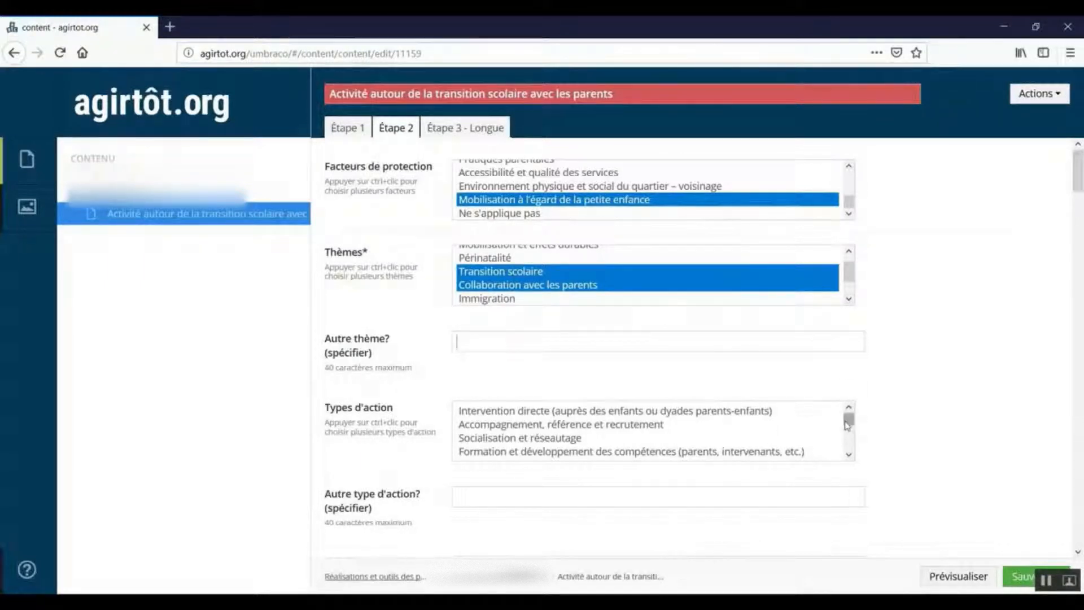
Select "Formation et développement des compétences (parents, intervenants, etc.)" as the action type.
drag(848, 425, 848, 431)
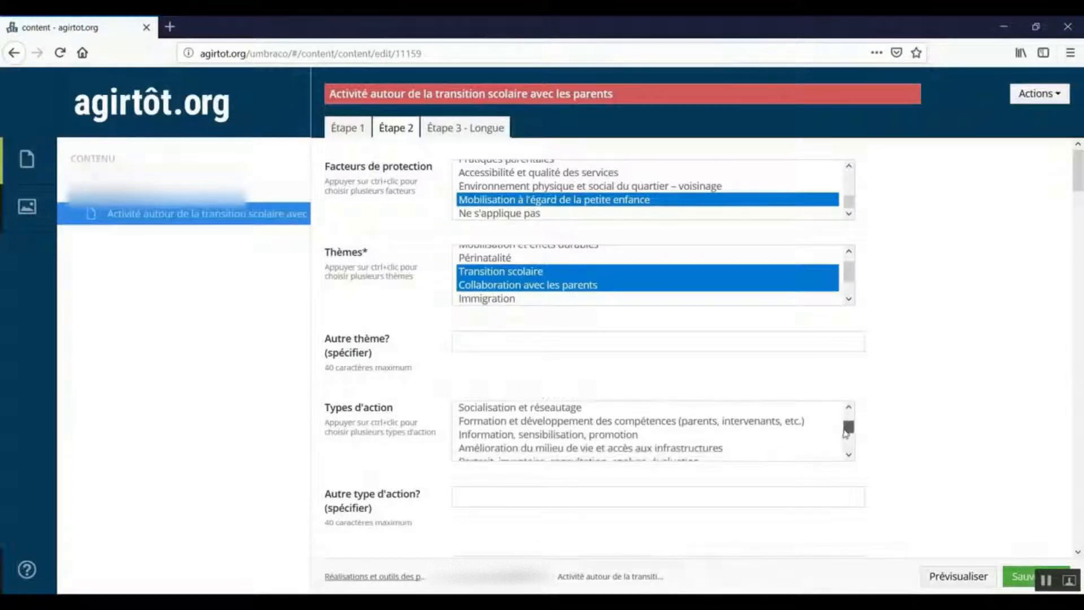
click(645, 425)
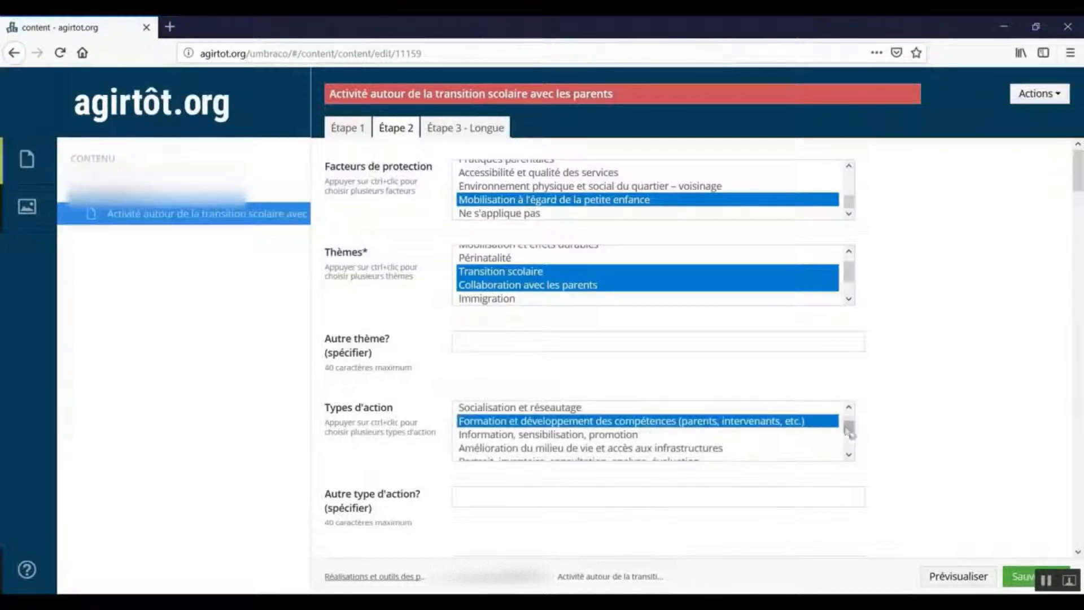
drag(848, 427, 847, 446)
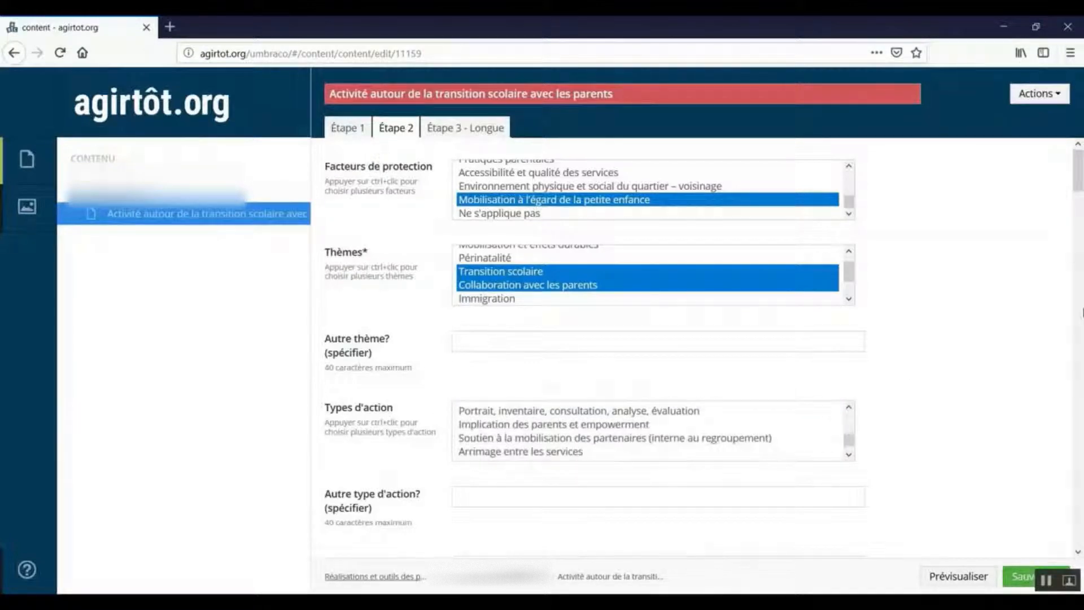
Enter "Les outils de l'activité" as the associated tool's title and "Dépliant" as the type of Outil 1.
drag(1079, 186, 1079, 214)
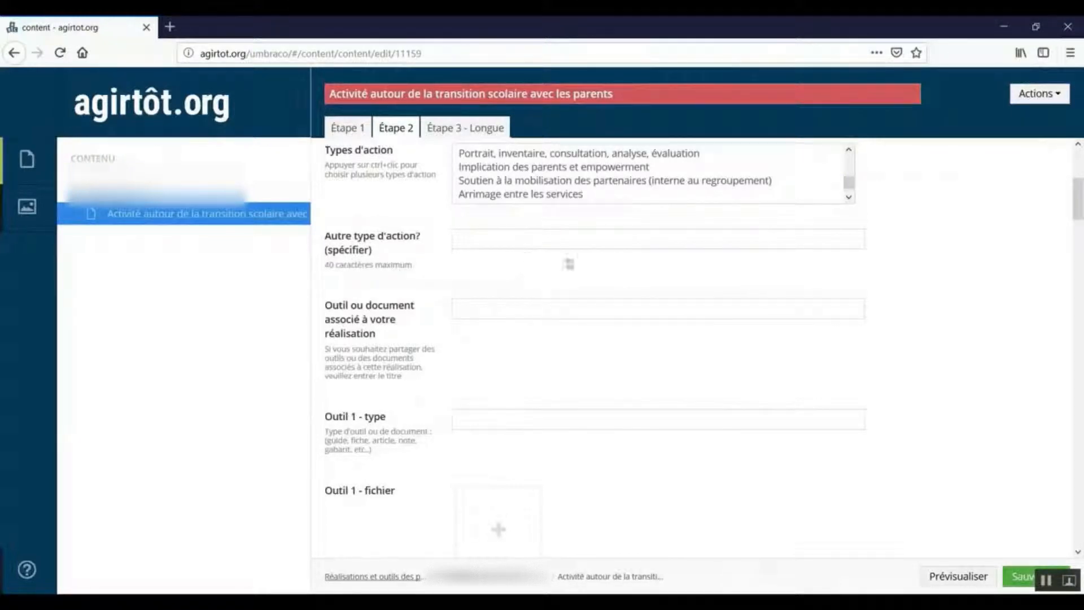
drag(1077, 206, 1077, 213)
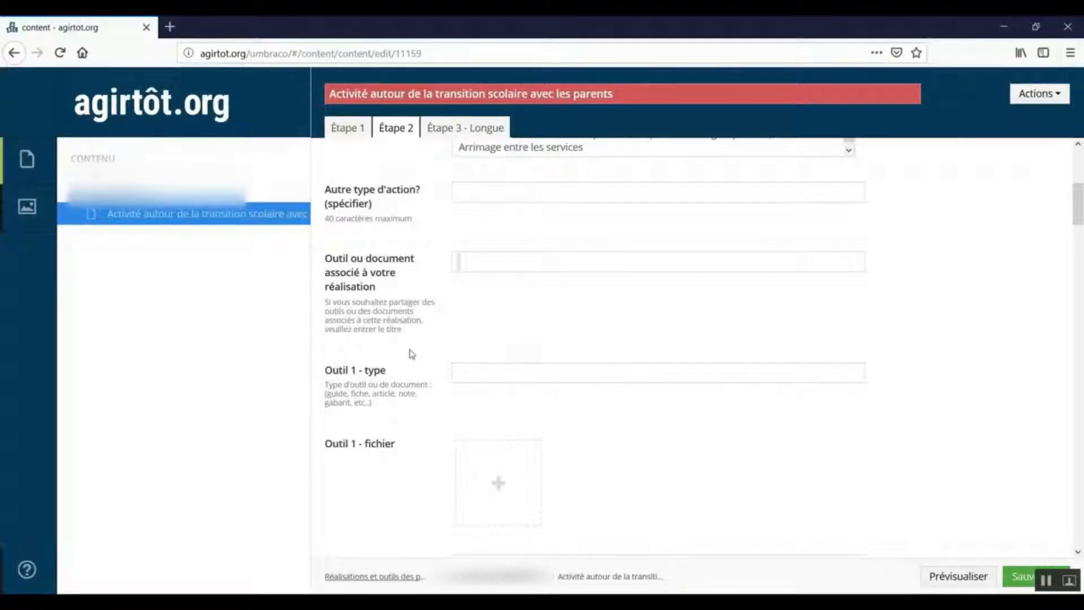
text(es outils de l'activ)
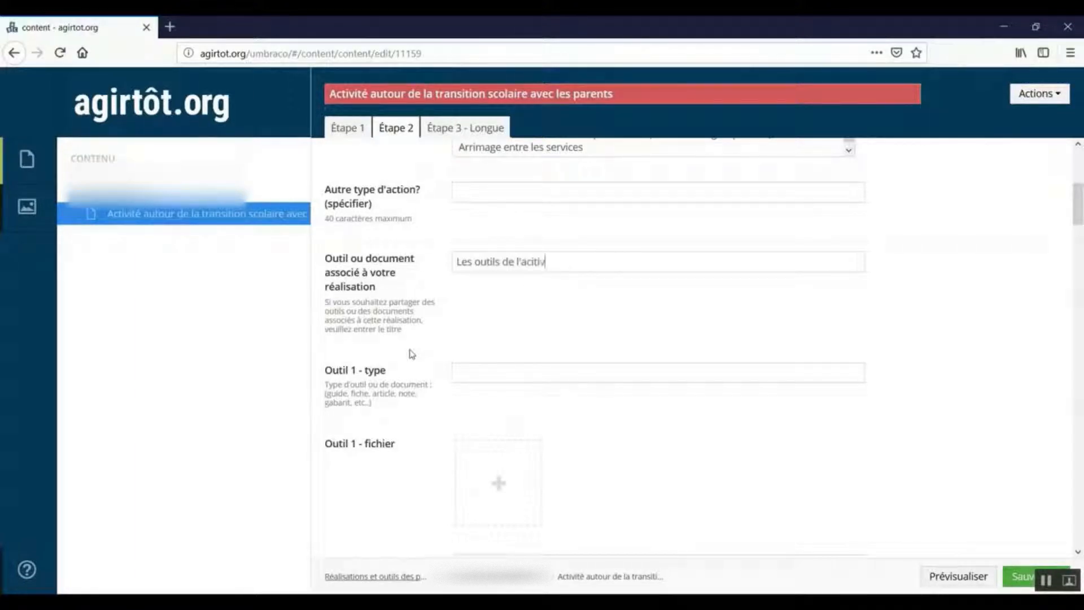
key(BackSpace)
key(BackSpace)
key(BackSpace)
text(tivité)
click(528, 376)
text(Dépliant)
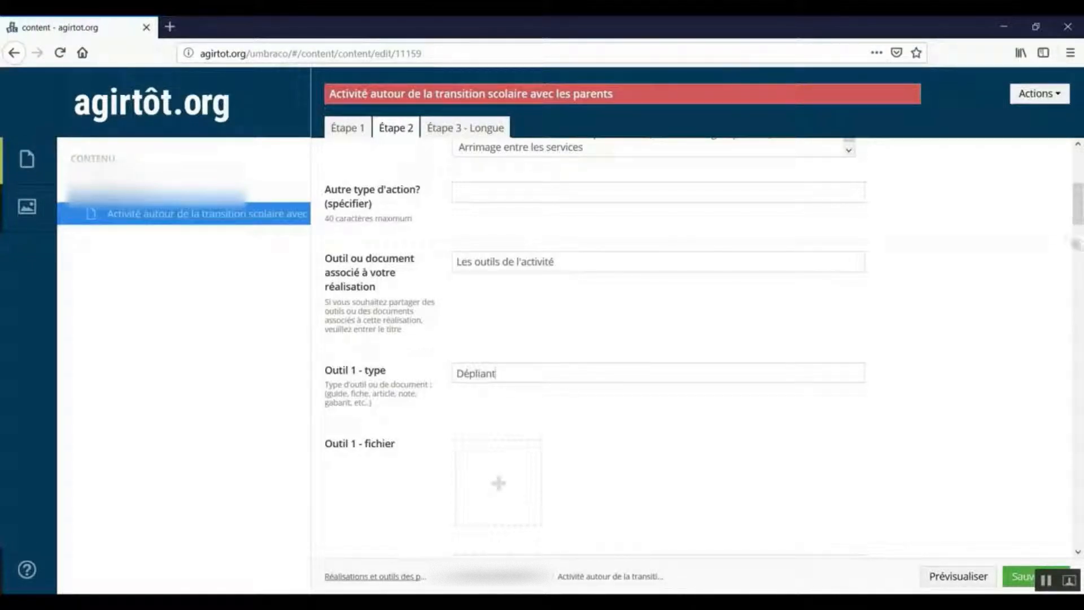
Attach the existing media file zoom-recolte-timbre.jpg as the file for Outil 1.
scroll(1034, 262, down, 2)
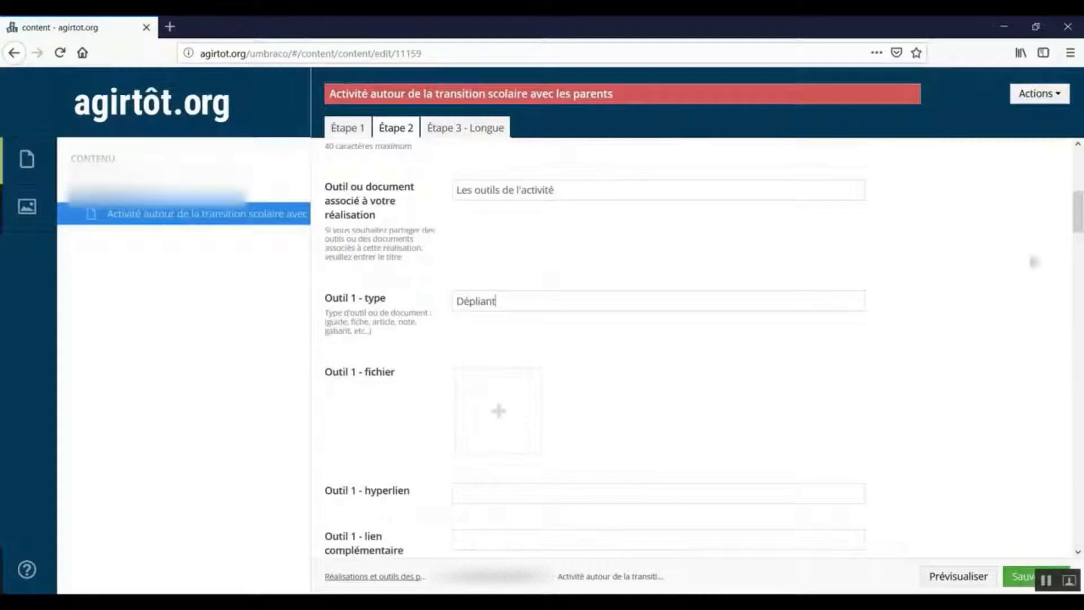
click(499, 406)
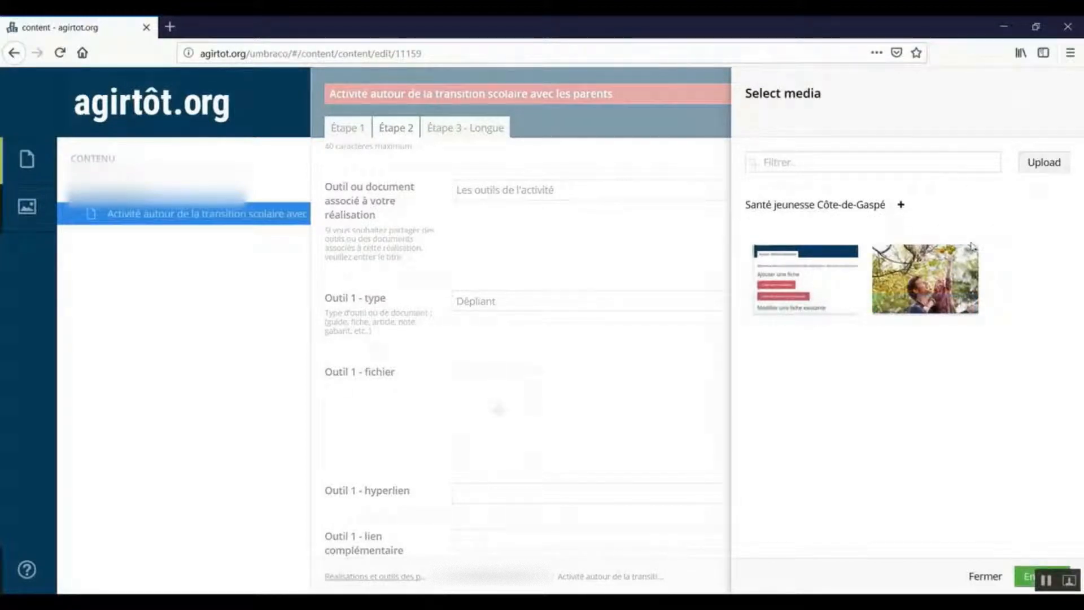
click(931, 275)
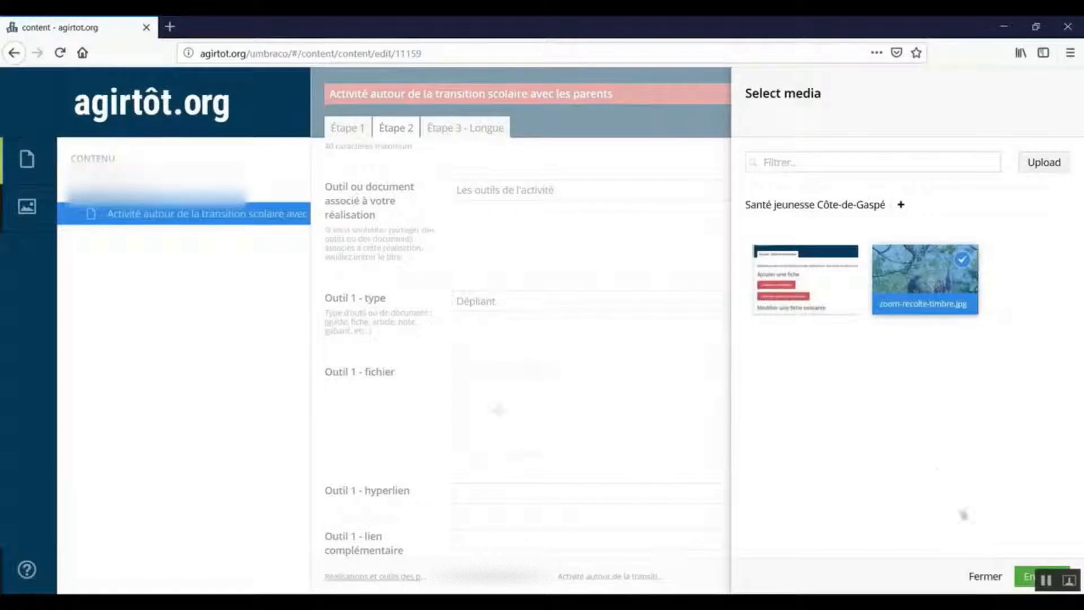
click(1027, 577)
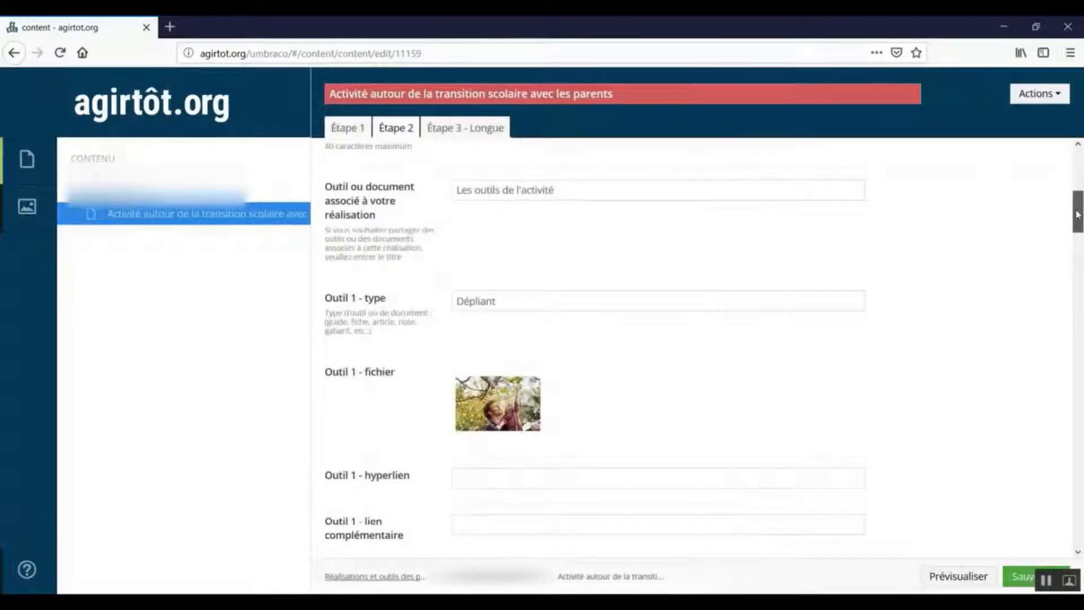
Enter "Cahier de formation" as the type of Outil 2.
scroll(1076, 208, down, 3)
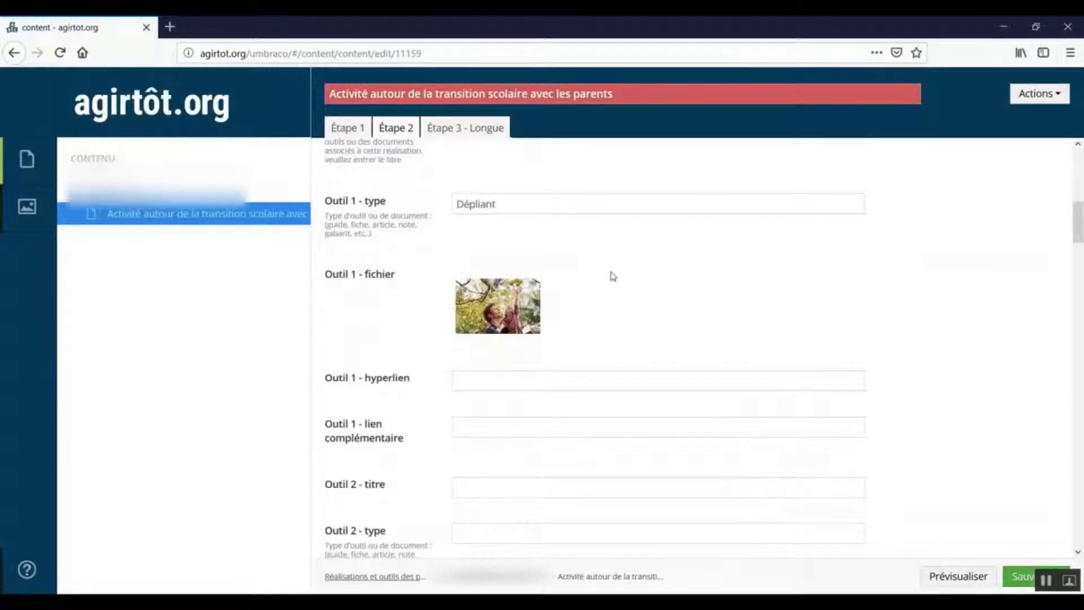
scroll(610, 271, down, 4)
scroll(611, 270, up, 4)
drag(1079, 214, 1077, 262)
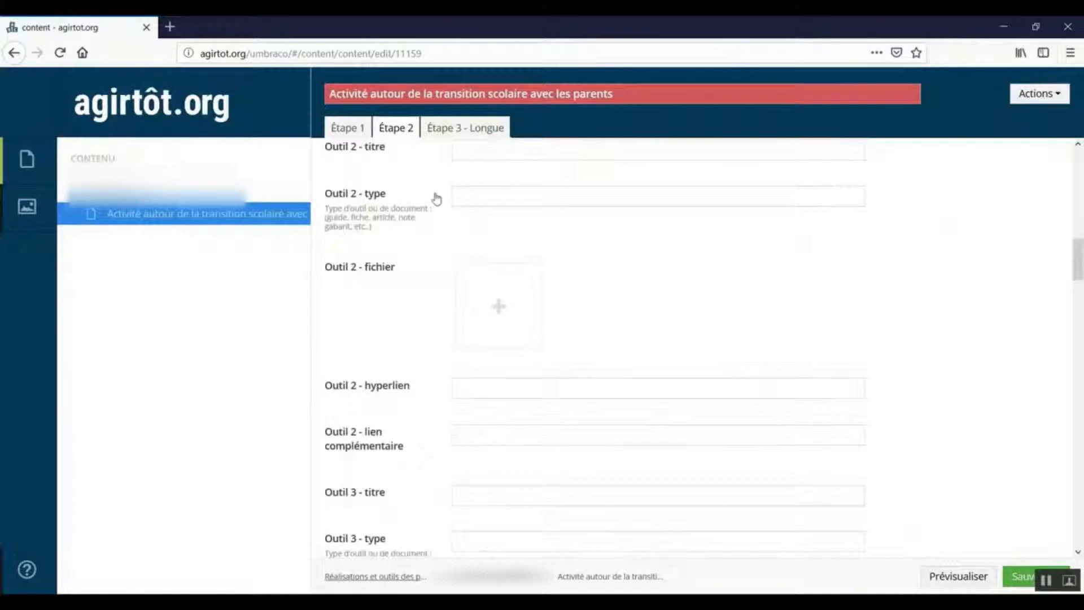
click(474, 197)
text(Cahier de formation)
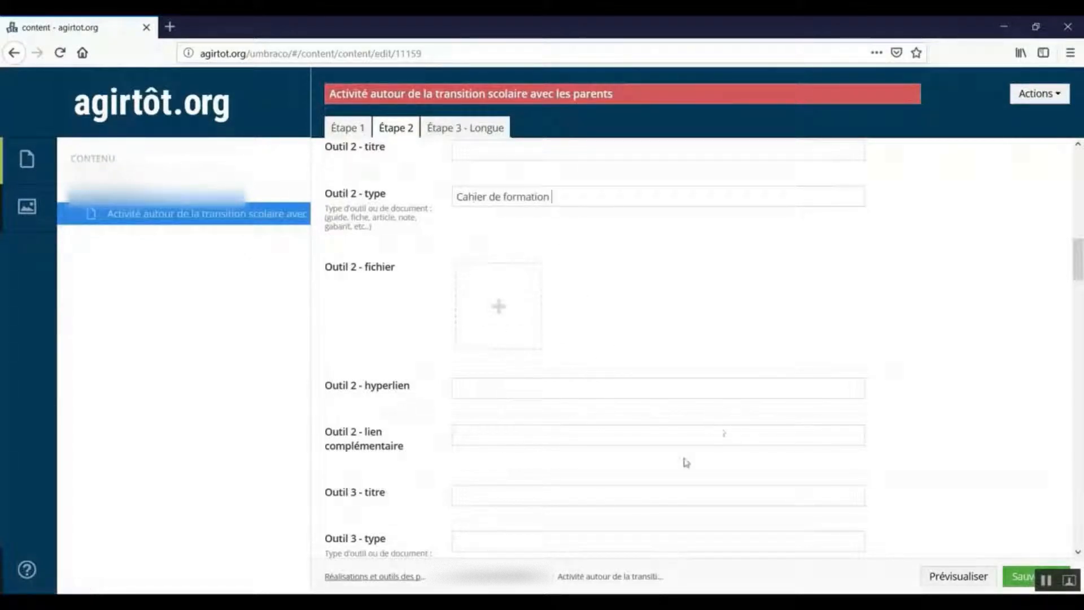
scroll(676, 461, down, 3)
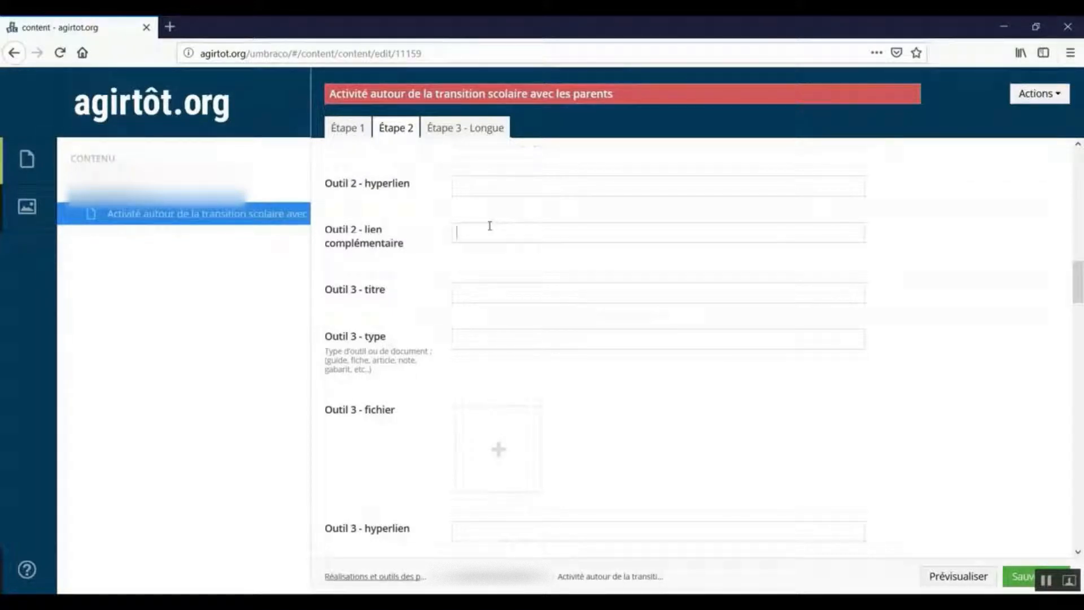
text(idéo présentant l'ac)
drag(603, 232, 470, 234)
key(BackSpace)
key(BackSpace)
Enter "Vidéo de présentation" as the title and "Vidéo" as the type of Outil 3.
click(467, 346)
click(477, 290)
text(Vide)
text(o)
click(480, 339)
text(Vidéo)
click(497, 296)
text(de présentati)
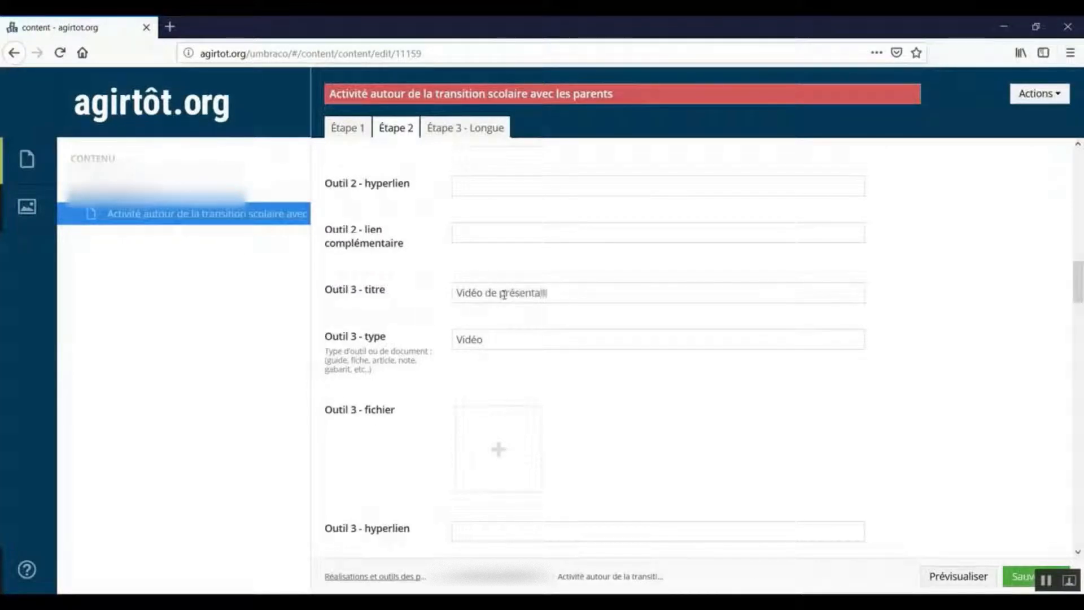
text(on)
Save the activity form with the Étape 2 tool entries.
scroll(557, 314, down, 3)
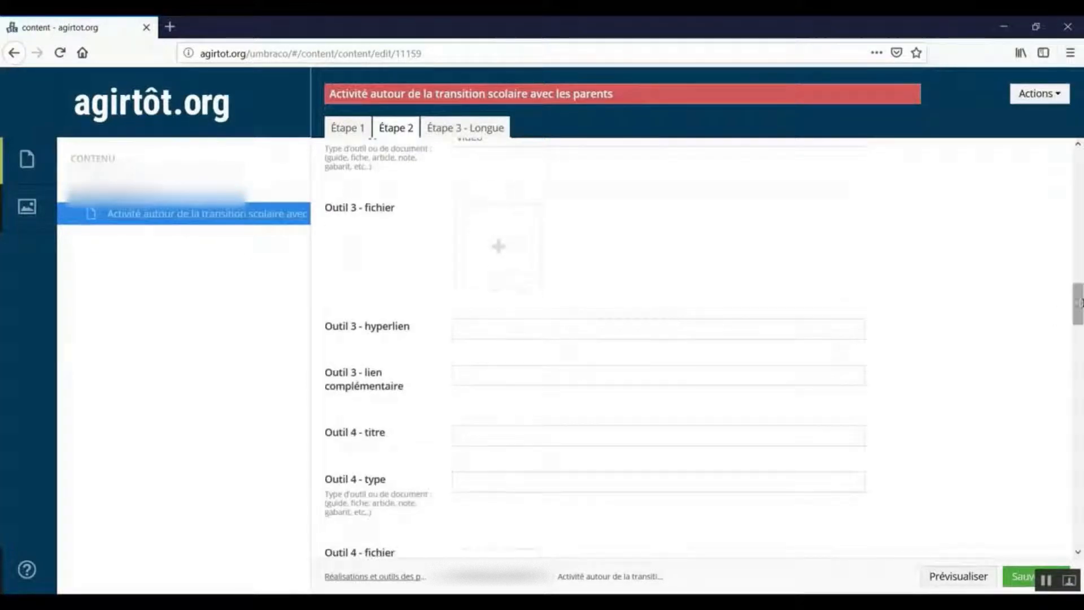
drag(1079, 303, 1052, 530)
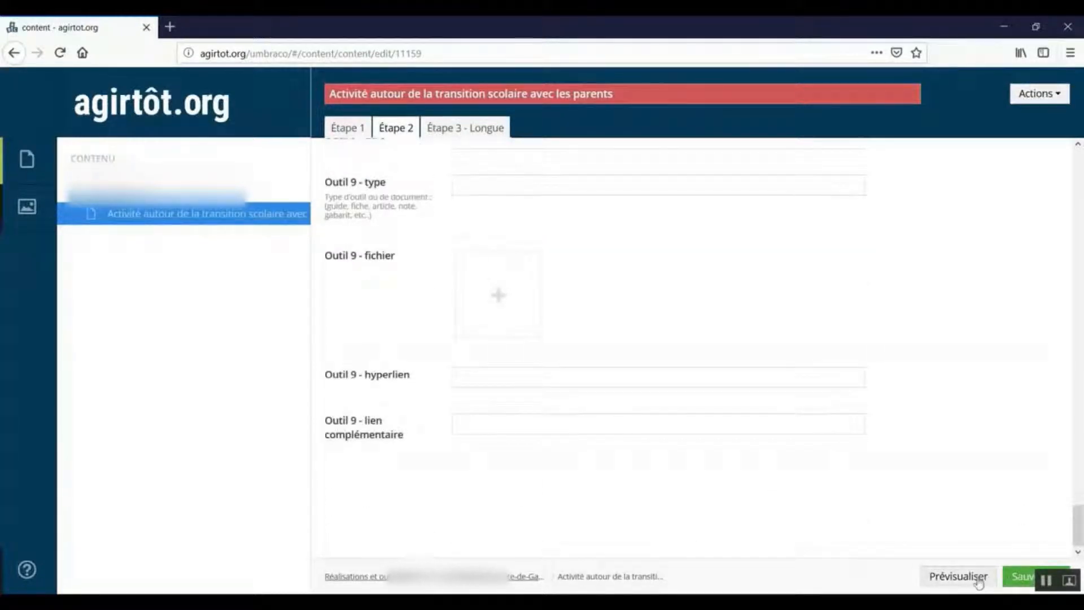
click(1011, 580)
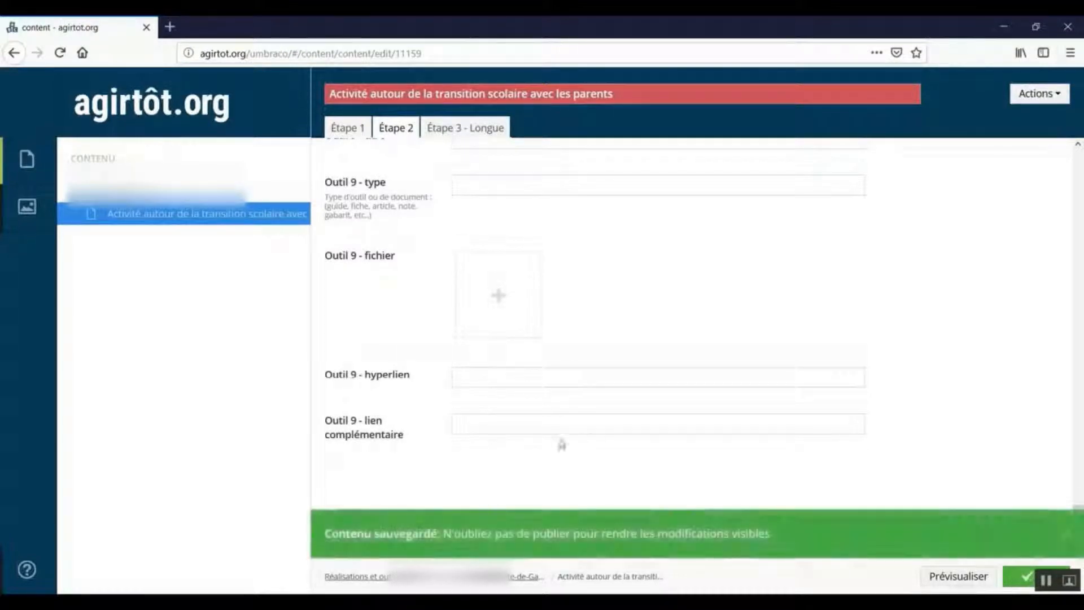
In Étape 3 - Longue, enter "C'est une action autour de la transition scolaire." as the short description of the coup de cœur.
click(458, 129)
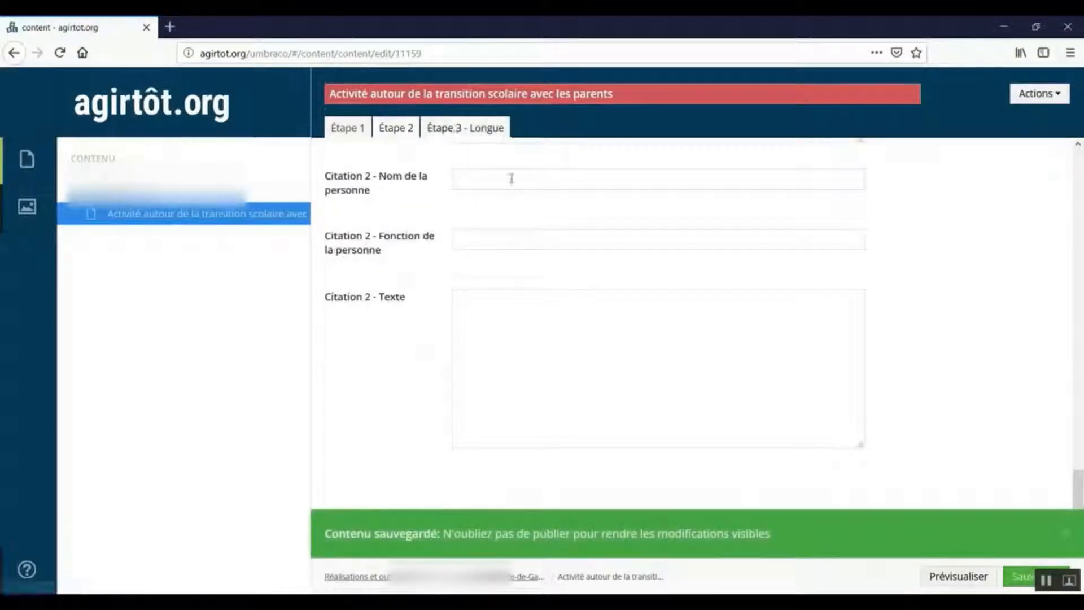
scroll(1079, 466, up, 10)
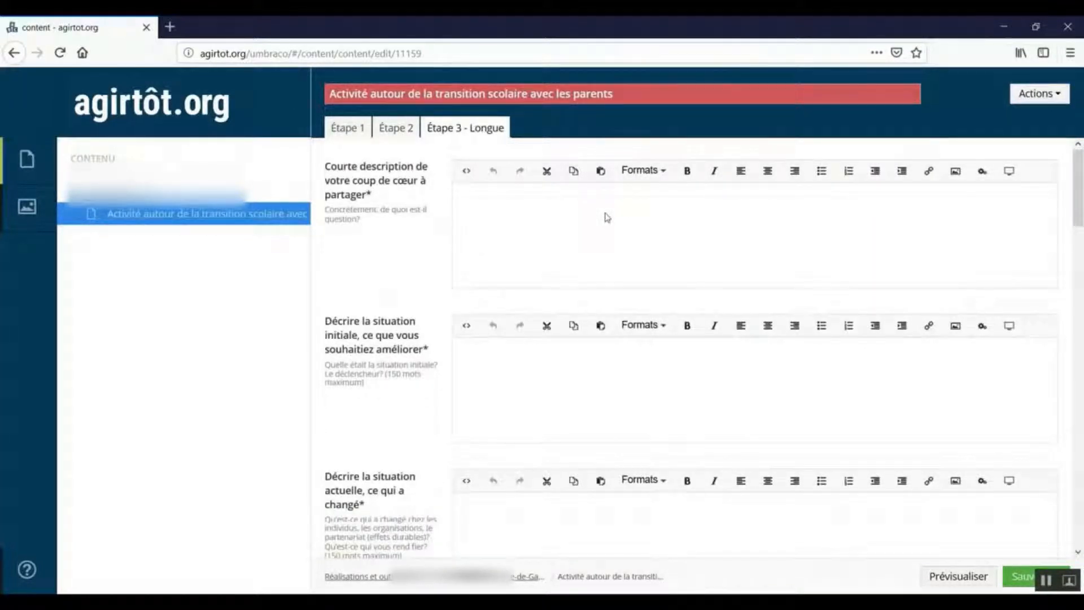
click(544, 208)
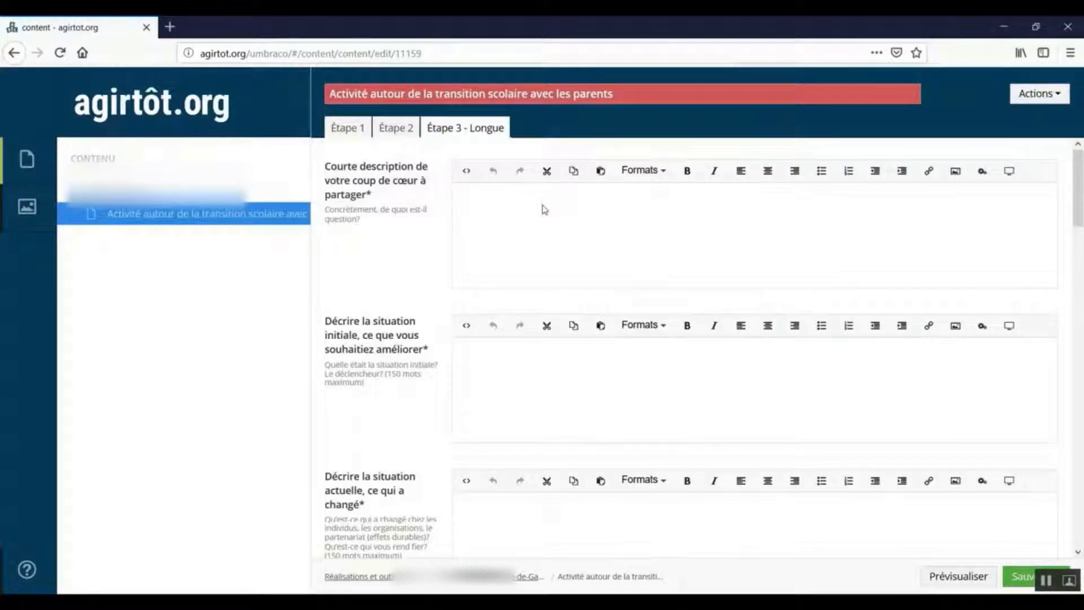
text(Q'est une )
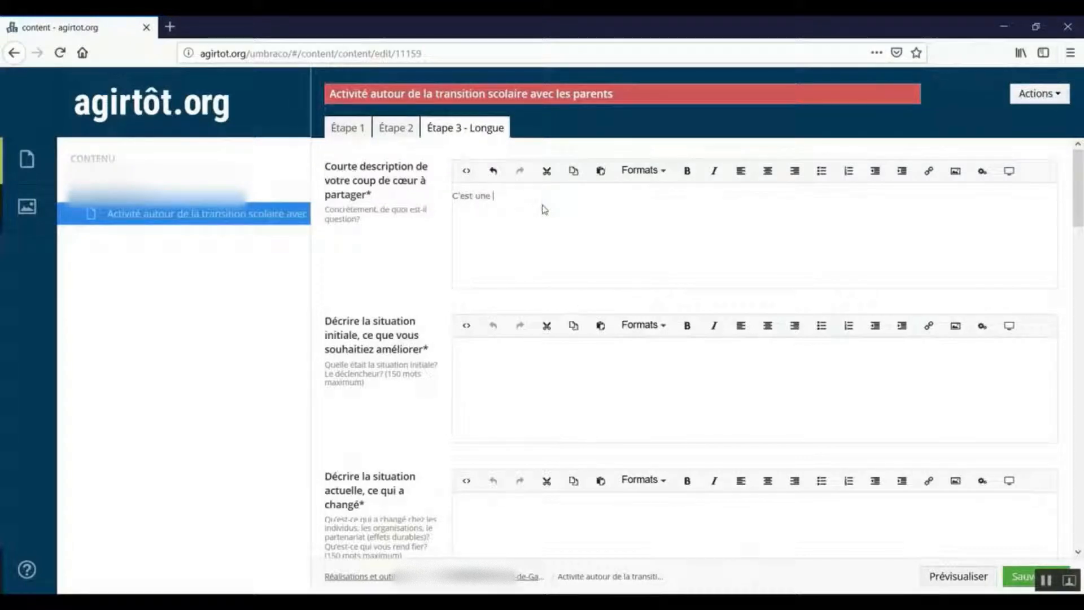
text(action autour de la transit)
text(ion scolaire)
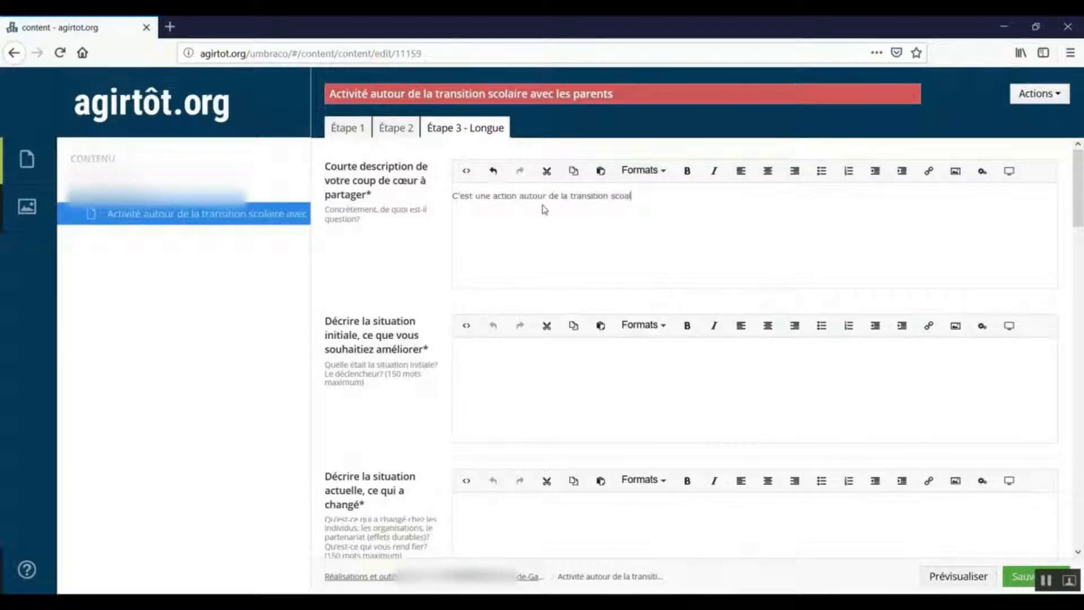
key(BackSpace)
key(BackSpace)
key(BackSpace)
text(laire. Elle concerne )
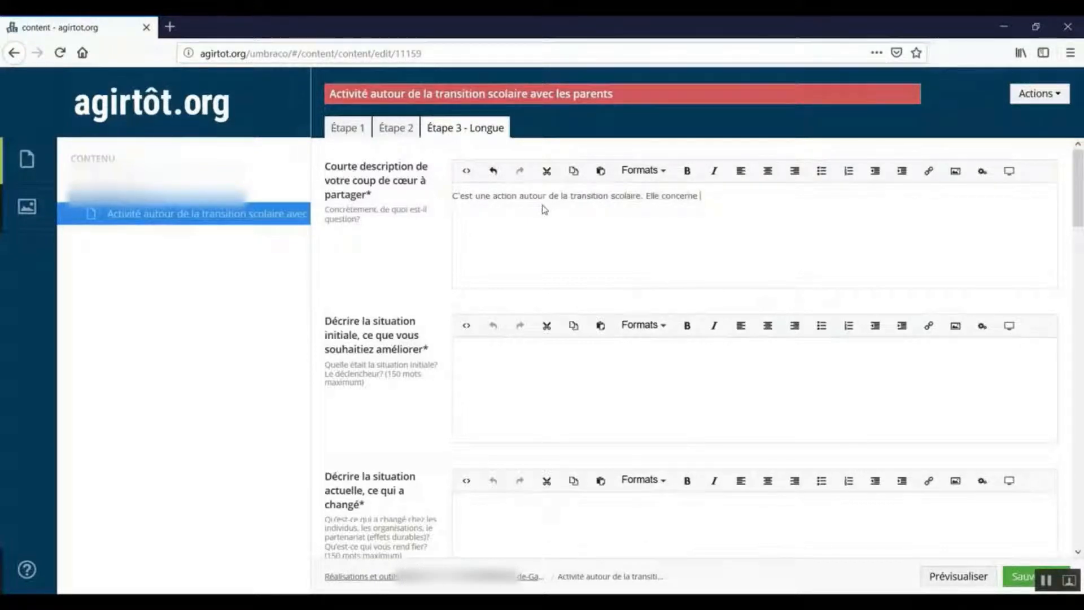
text(les parents, il s)
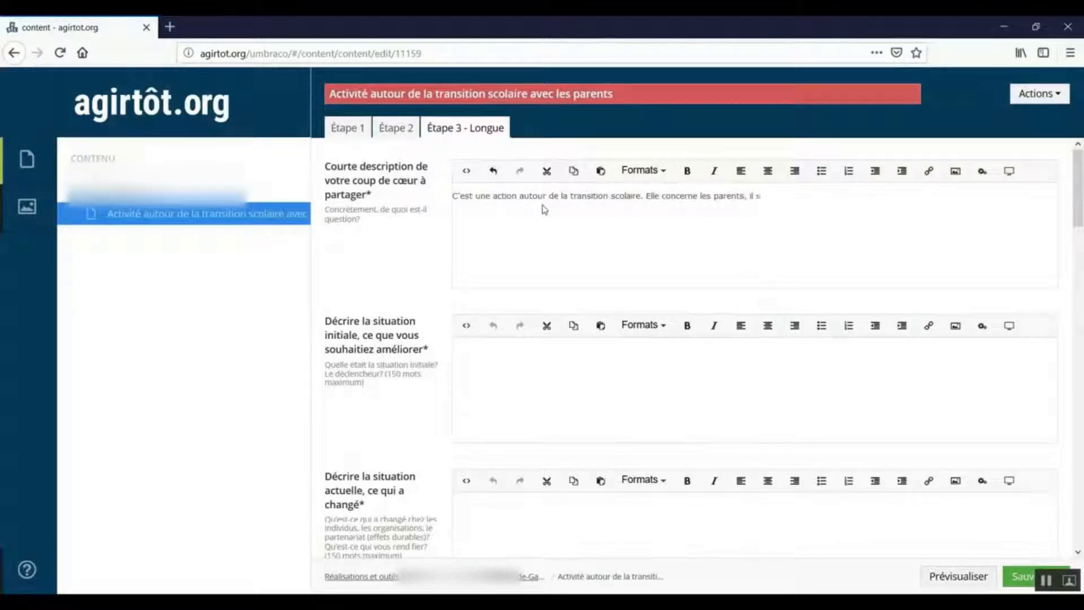
text('agit d'une activité d)
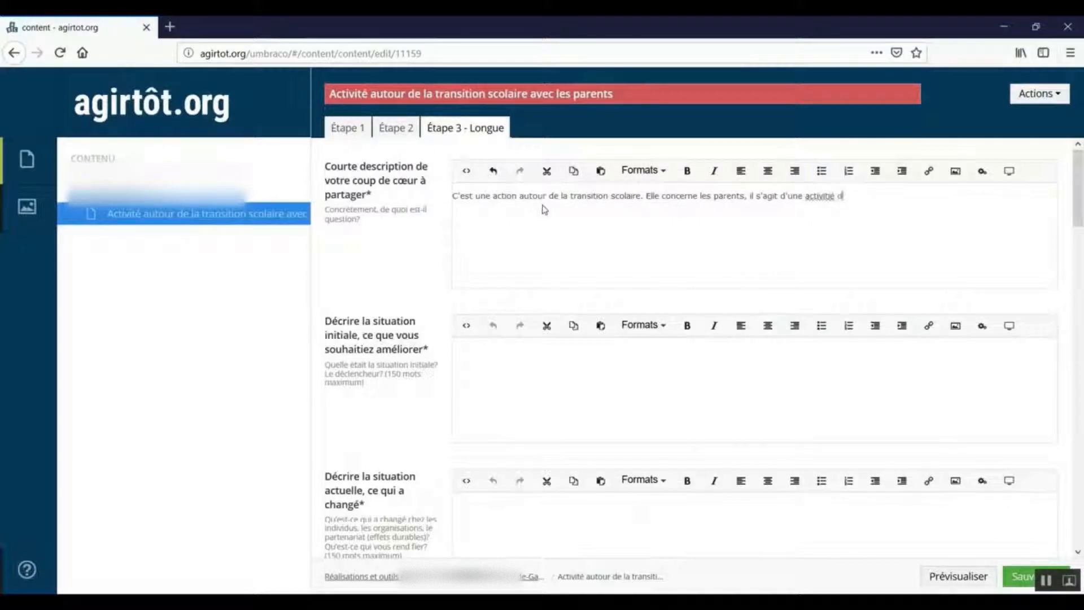
text('une journée.)
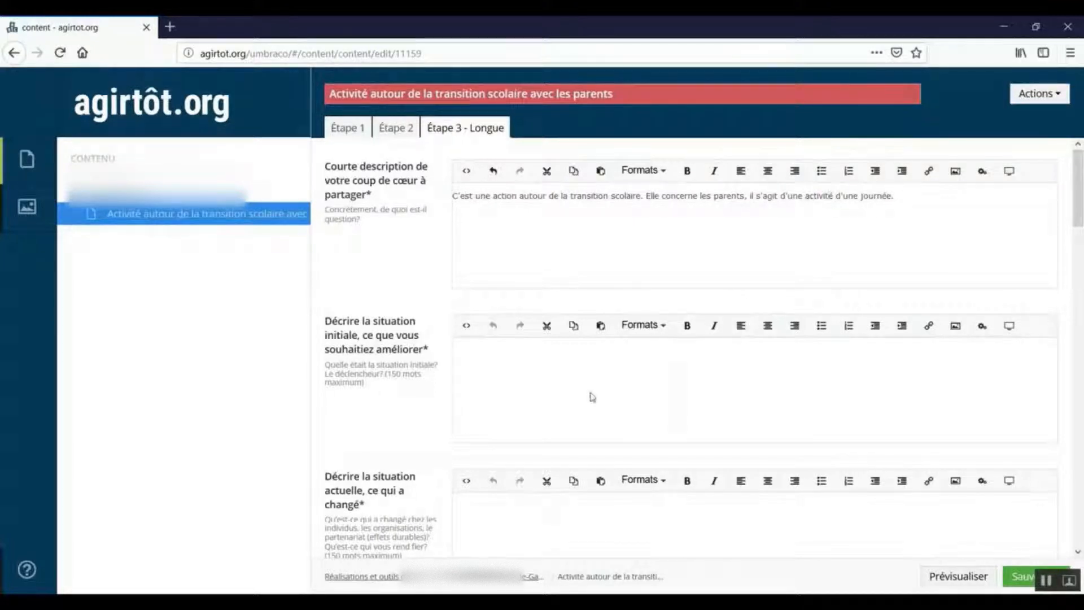
Describe the initial situation as "On a constaté que les parents pouvaient être stressés par la transition scolaire.".
click(538, 365)
scroll(680, 290, down, 3)
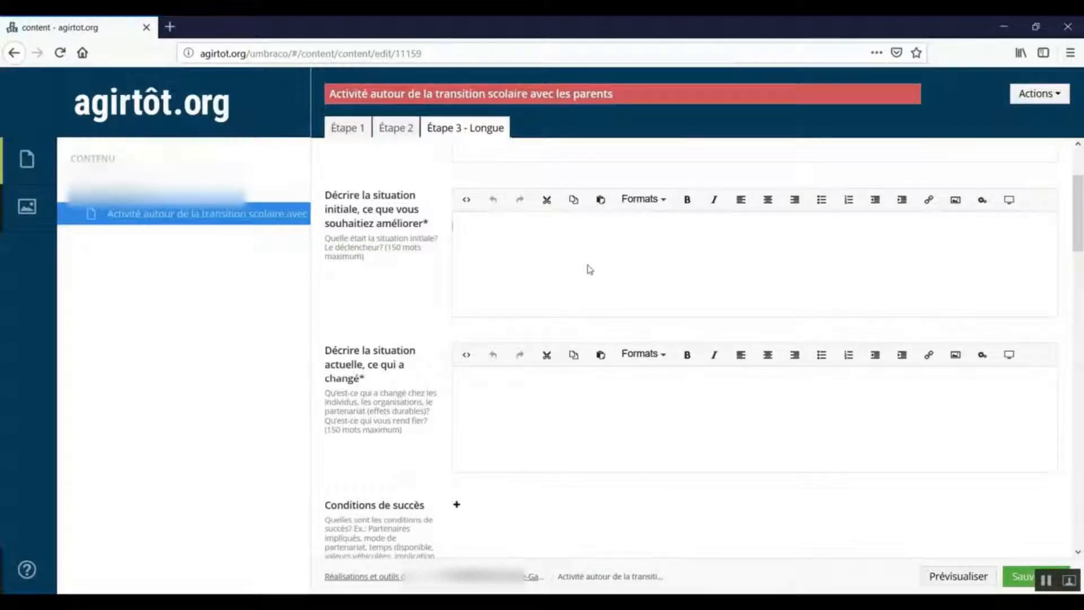
text(On a const)
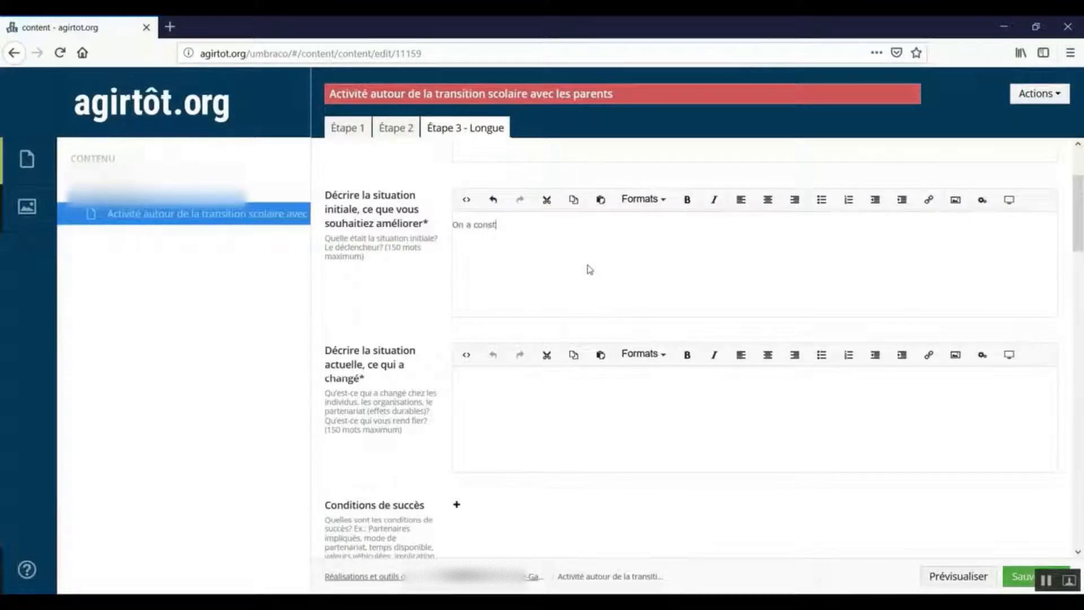
text(até que les parents )
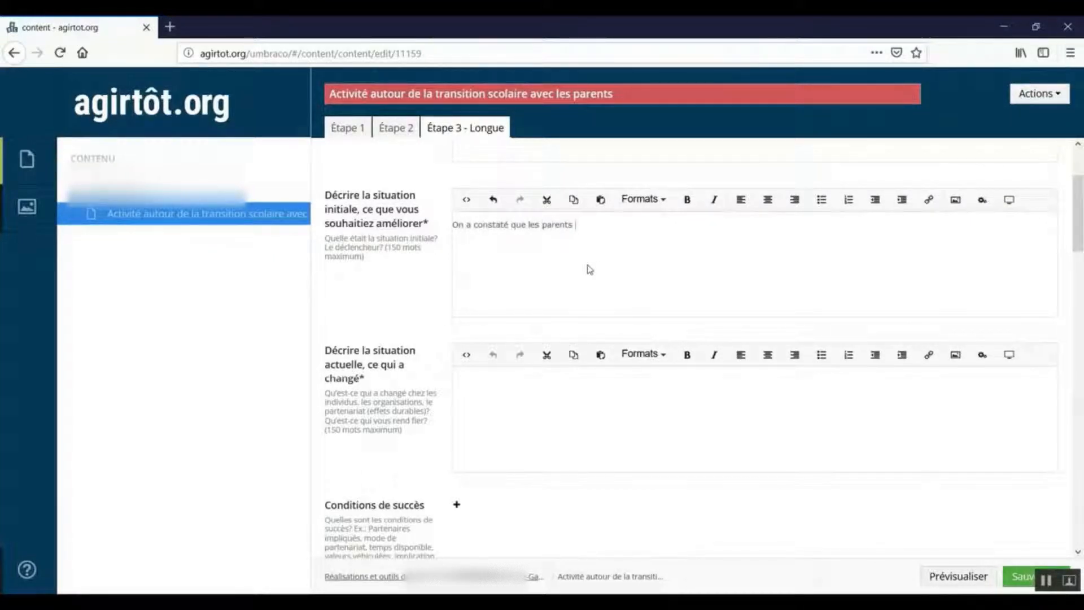
text(pouvaient être stressés par la transi)
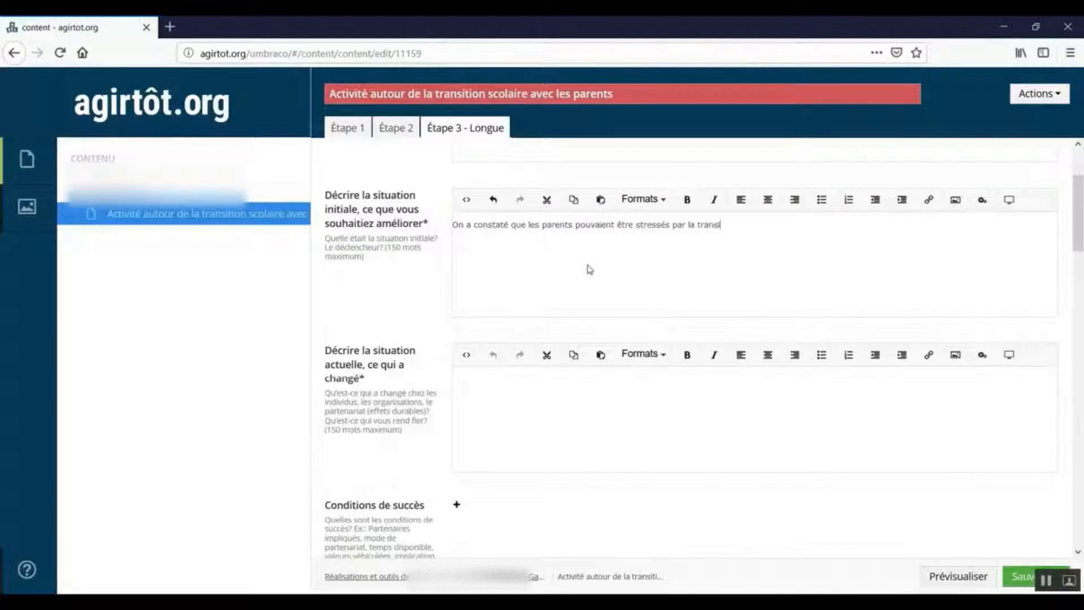
text(tion scolaire.)
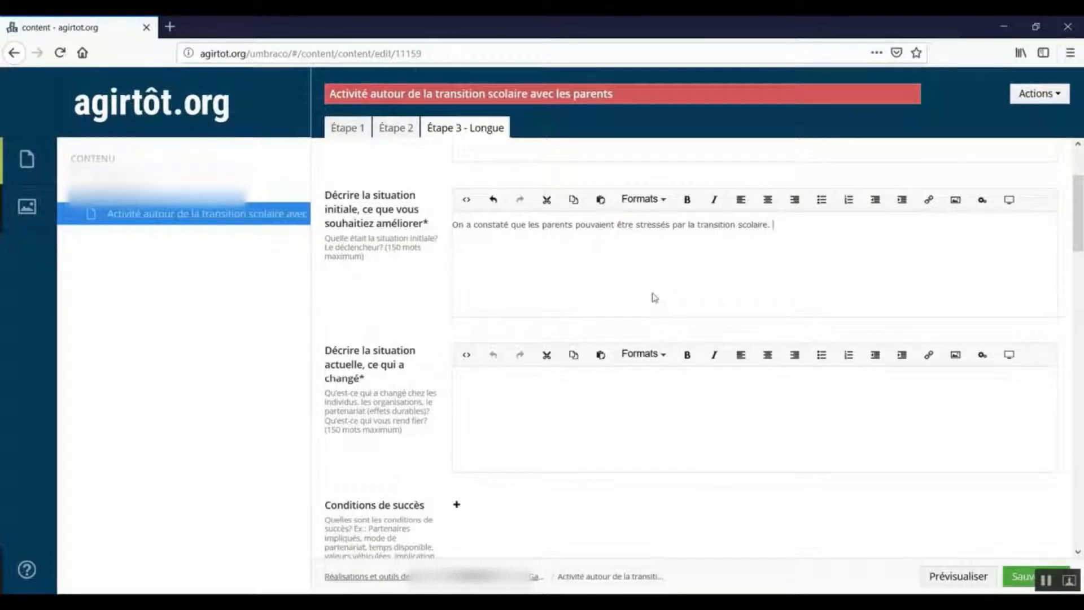
Add the success conditions "mobilisation des intervenants", "dialogue" and "concertation", plus an empty fourth entry.
scroll(1078, 220, down, 2)
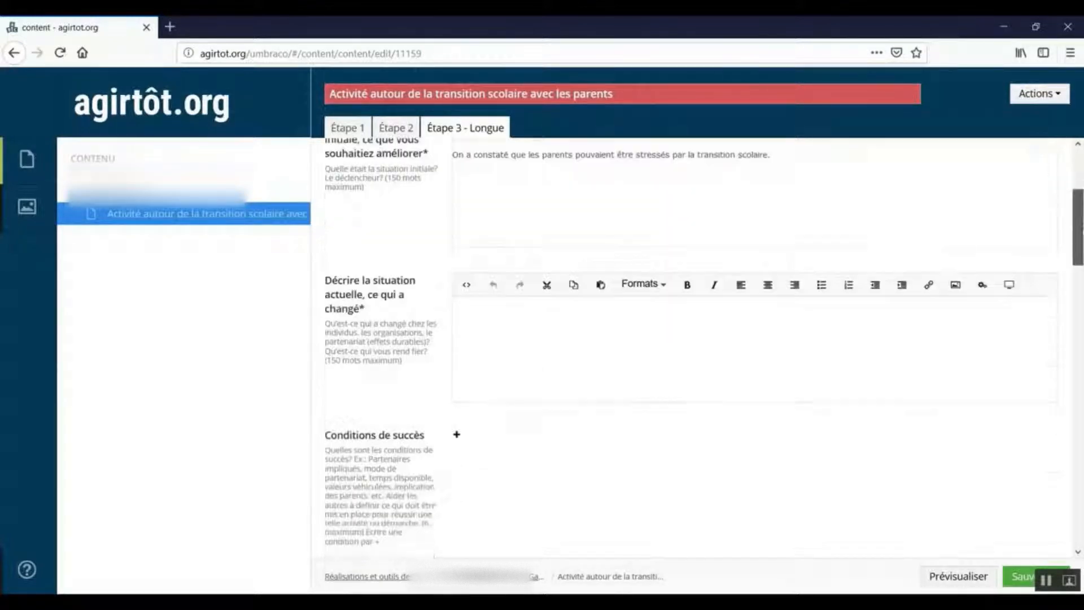
click(622, 336)
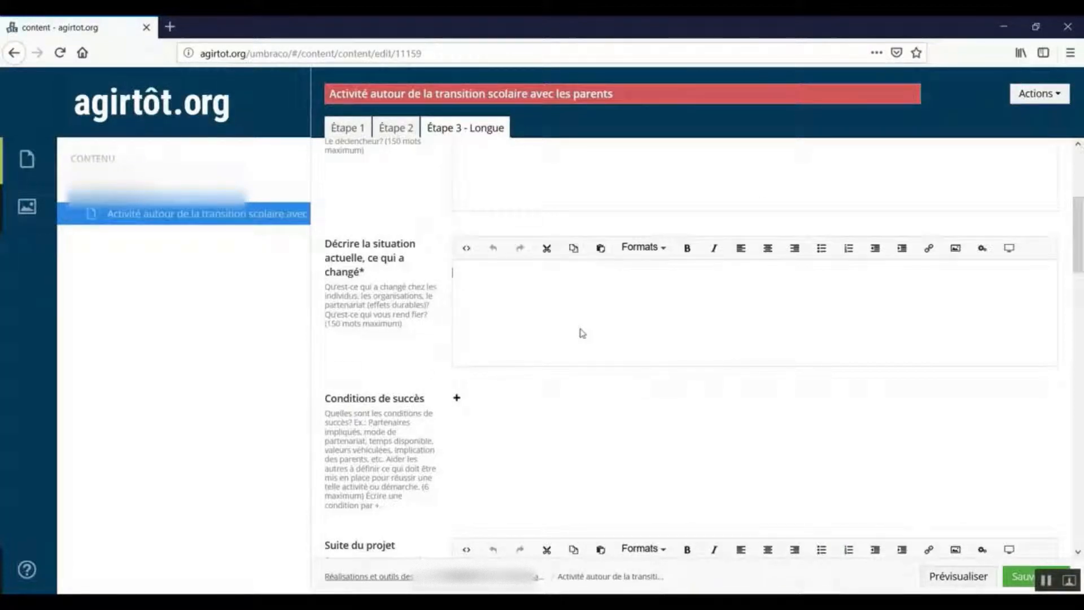
scroll(1080, 269, down, 2)
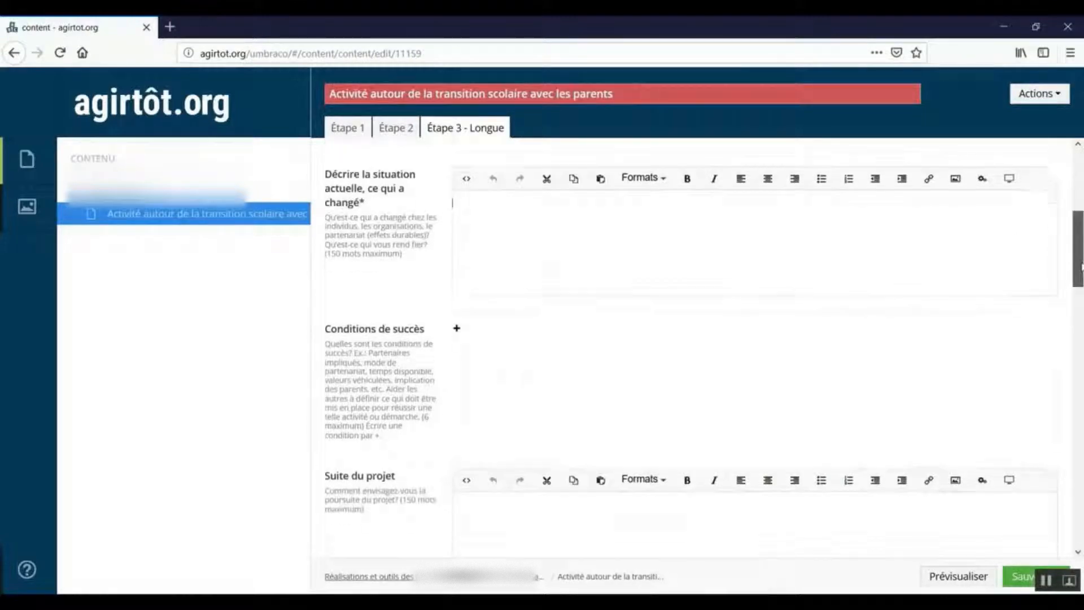
scroll(1079, 268, down, 4)
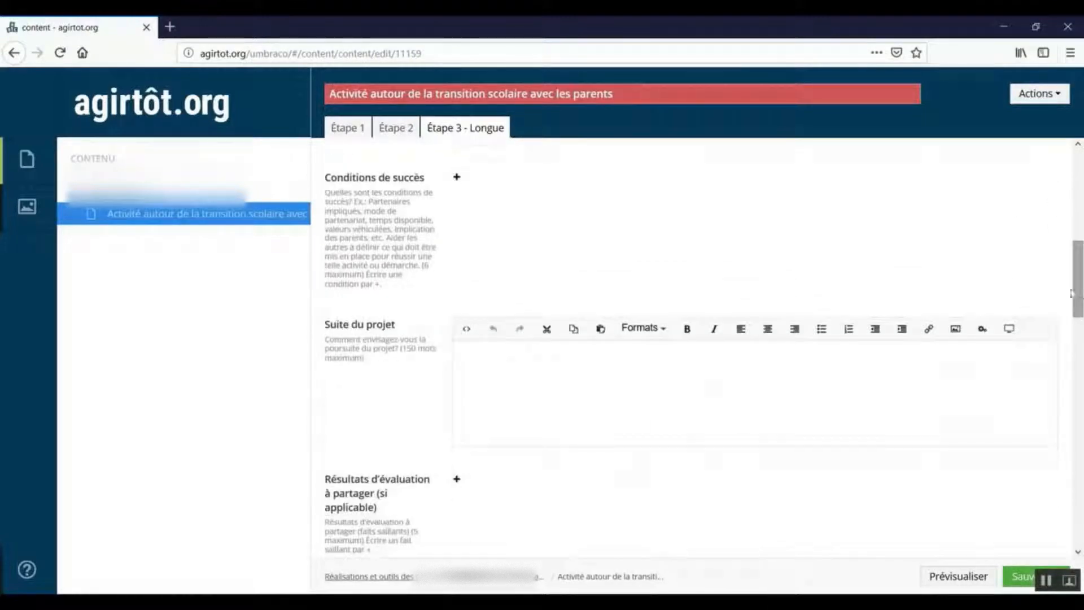
click(456, 184)
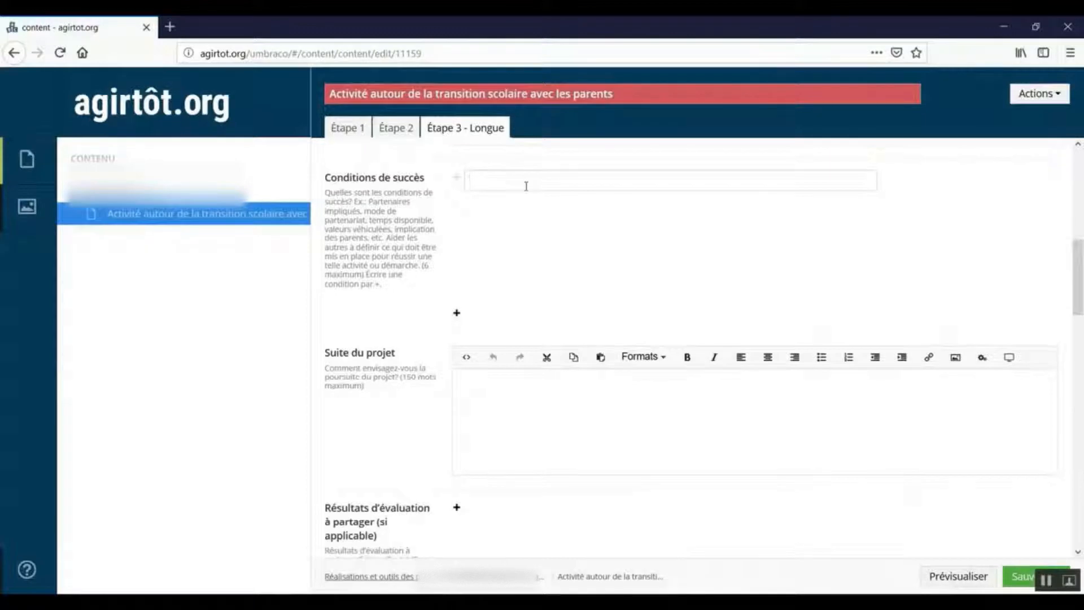
text(mobilisati)
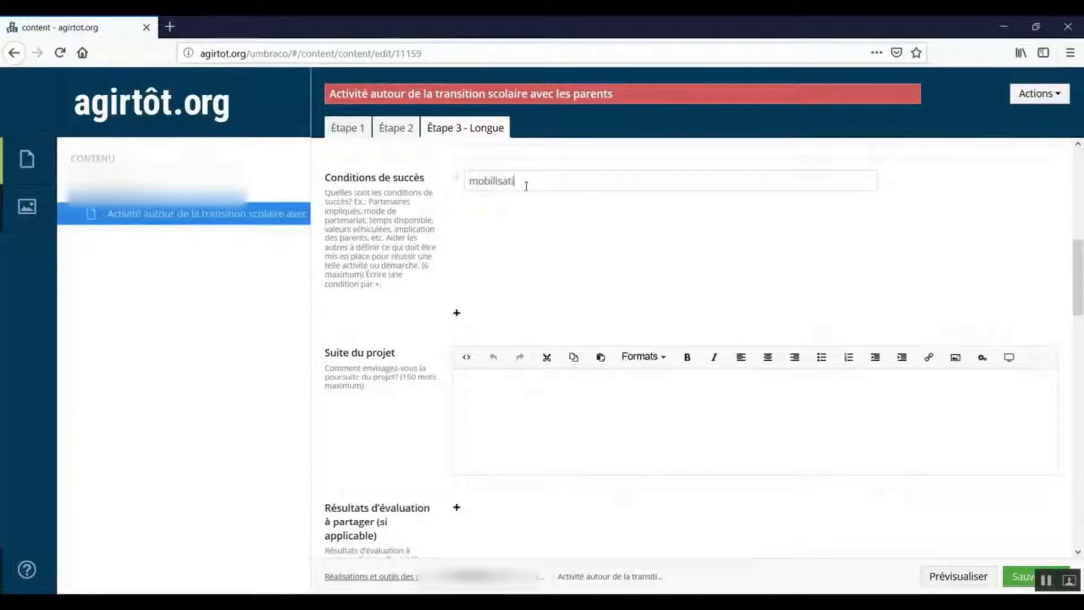
text(on des intervenants)
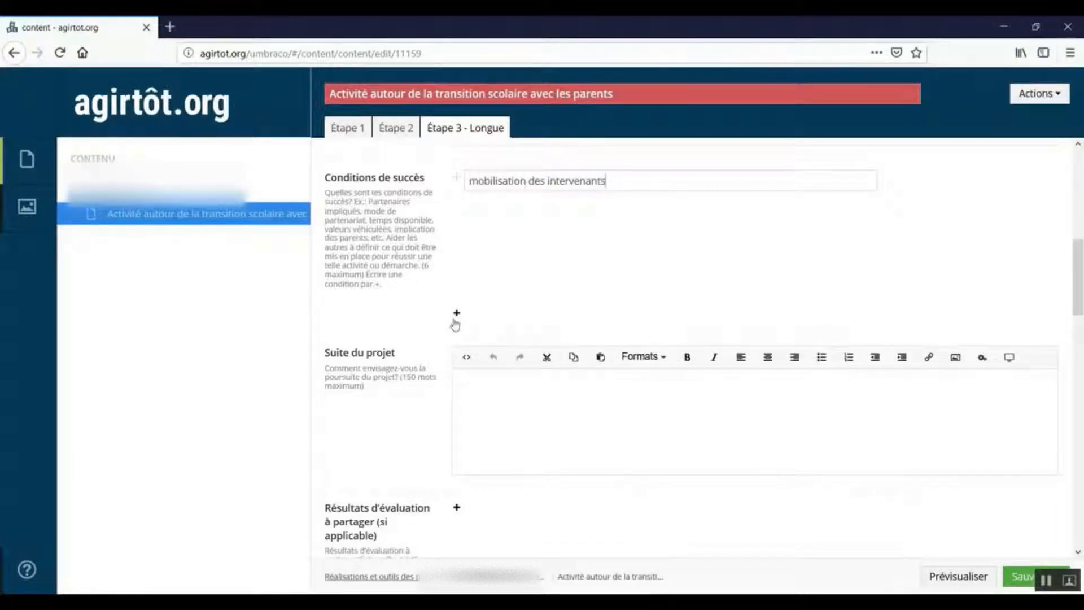
click(456, 314)
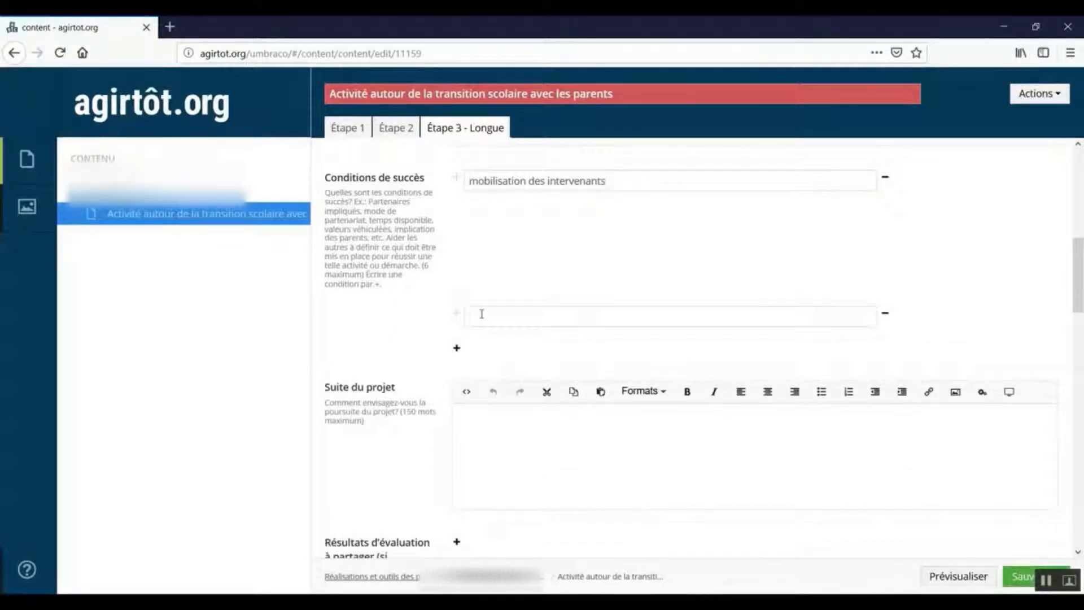
text(dialogue)
click(455, 349)
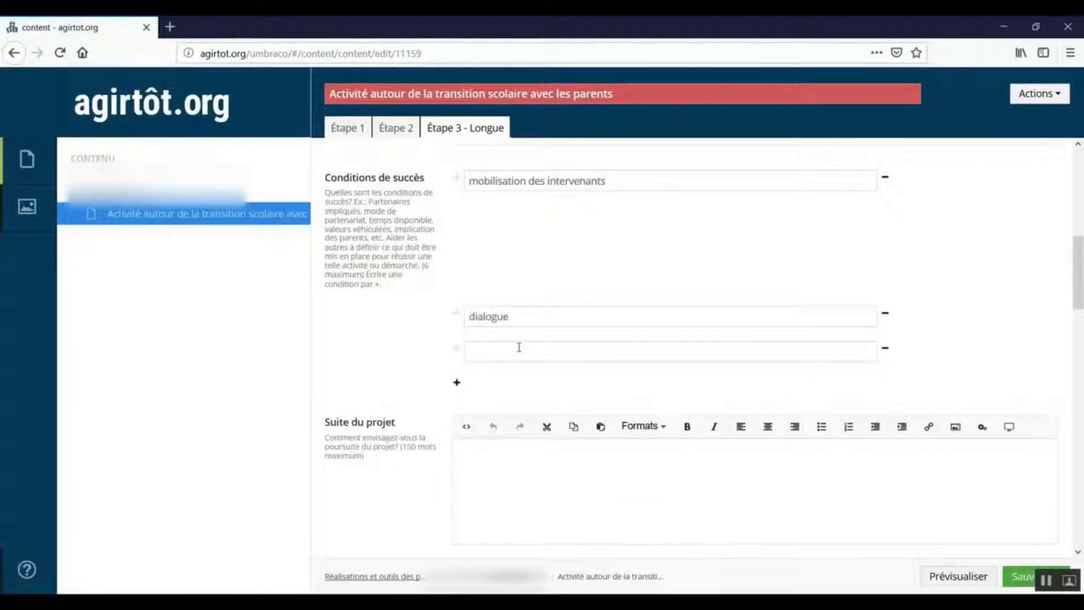
text(concertation)
click(456, 382)
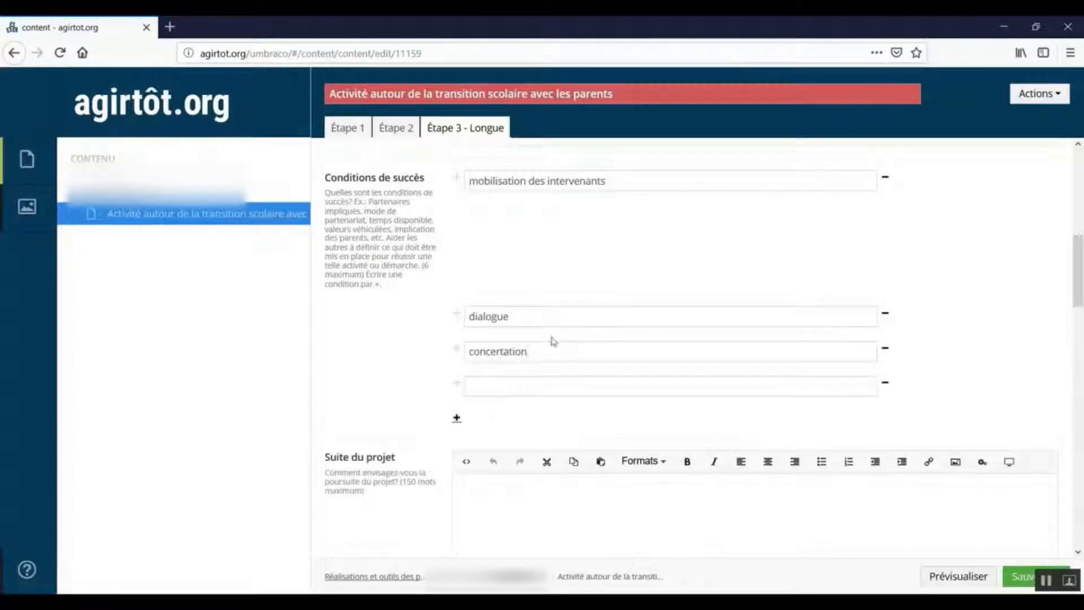
Add three empty entries under the evaluation results to share.
scroll(483, 336, down, 4)
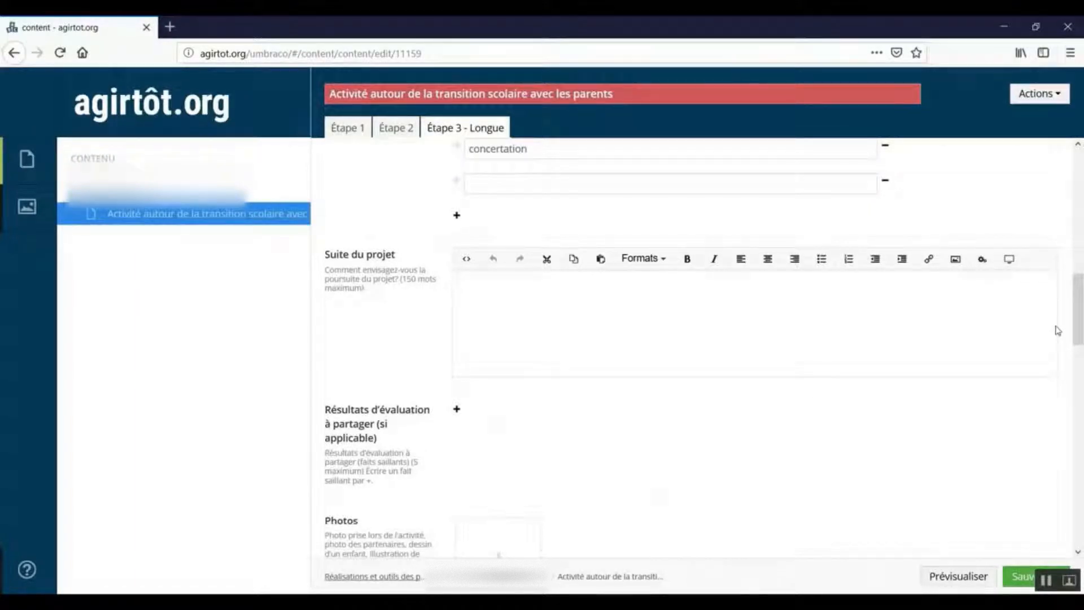
scroll(705, 558, down, 3)
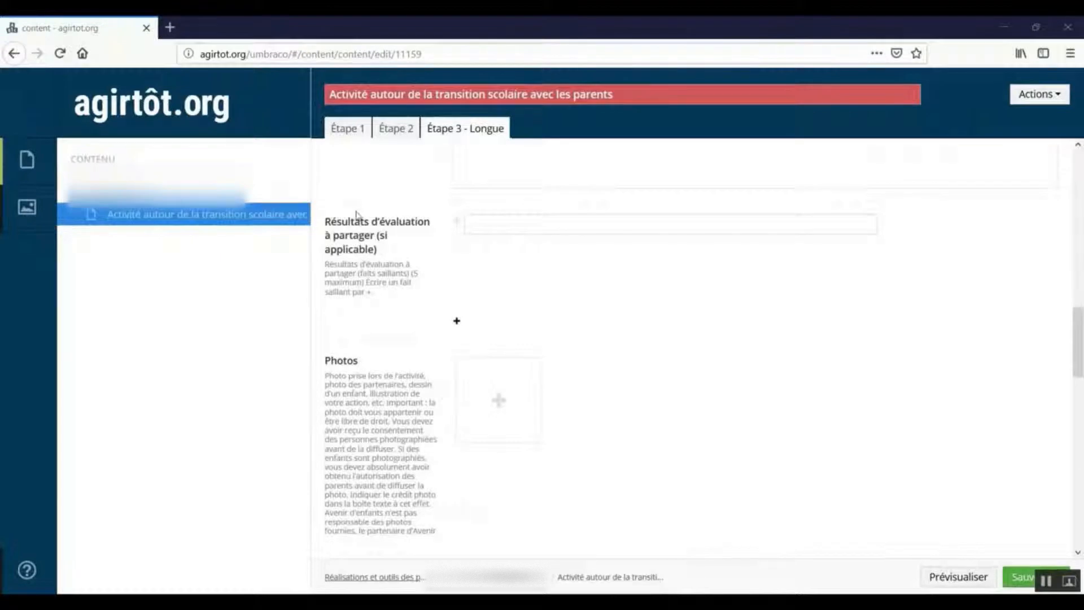
click(491, 229)
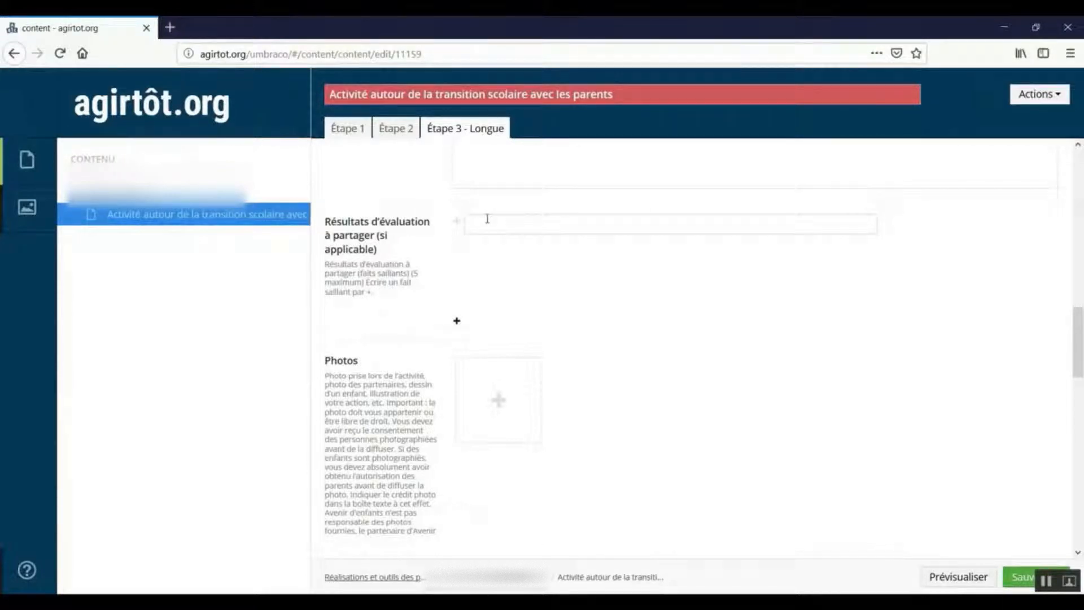
click(456, 321)
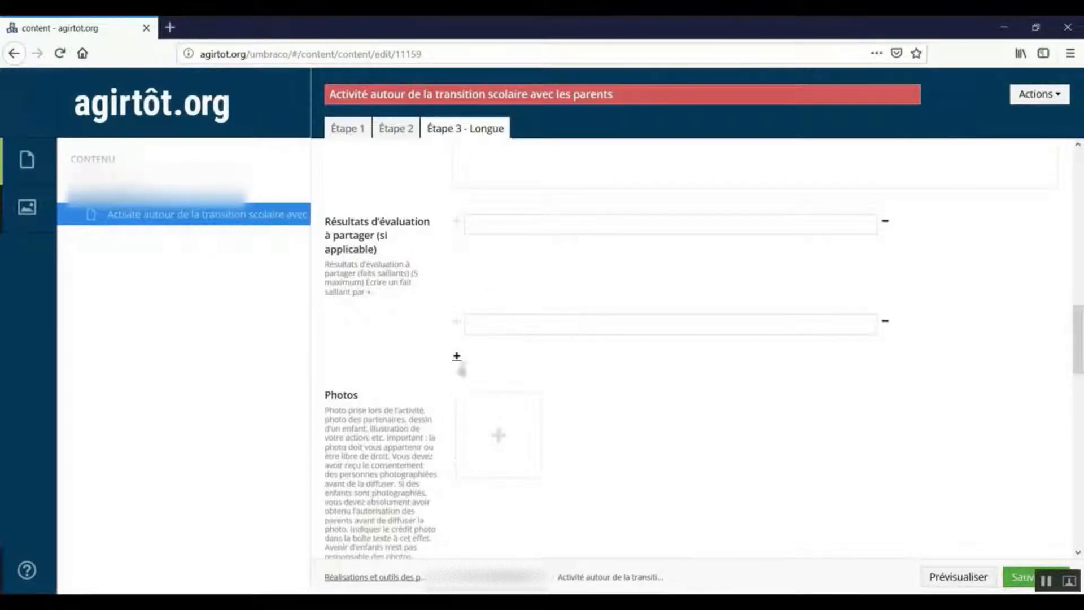
click(457, 355)
scroll(498, 366, down, 3)
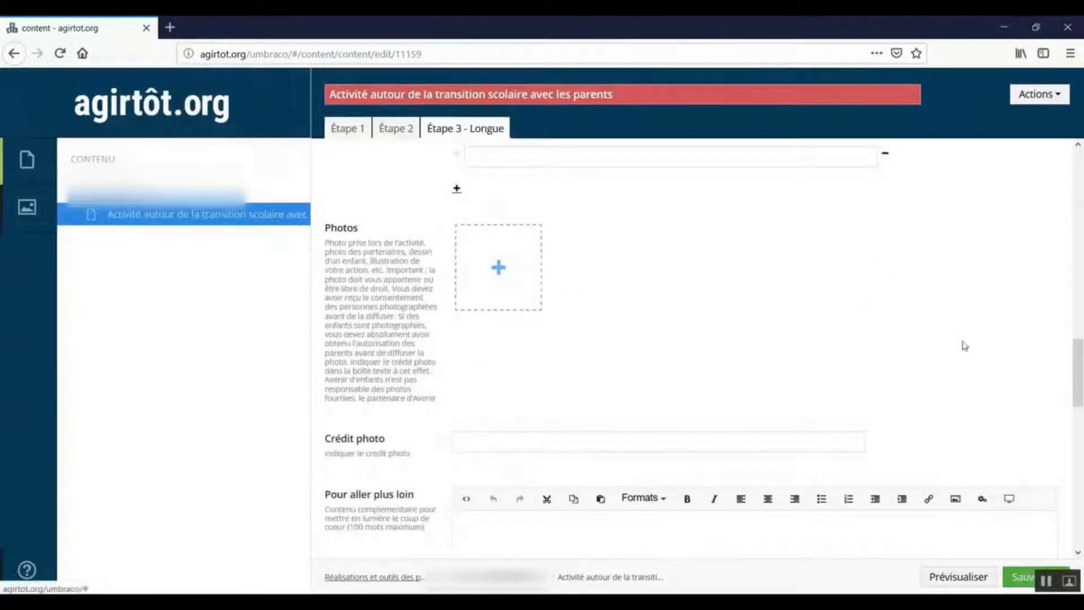
drag(1072, 395, 1073, 420)
click(985, 399)
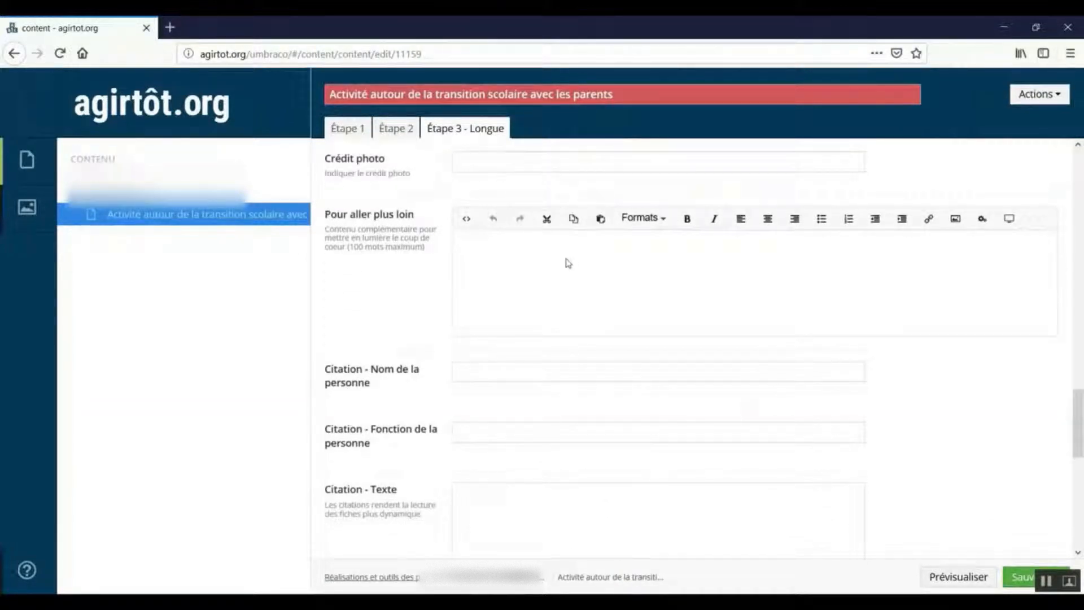
Enter "Compléter la fiche" as the additional content under Pour aller plus loin.
click(806, 324)
text(fiche)
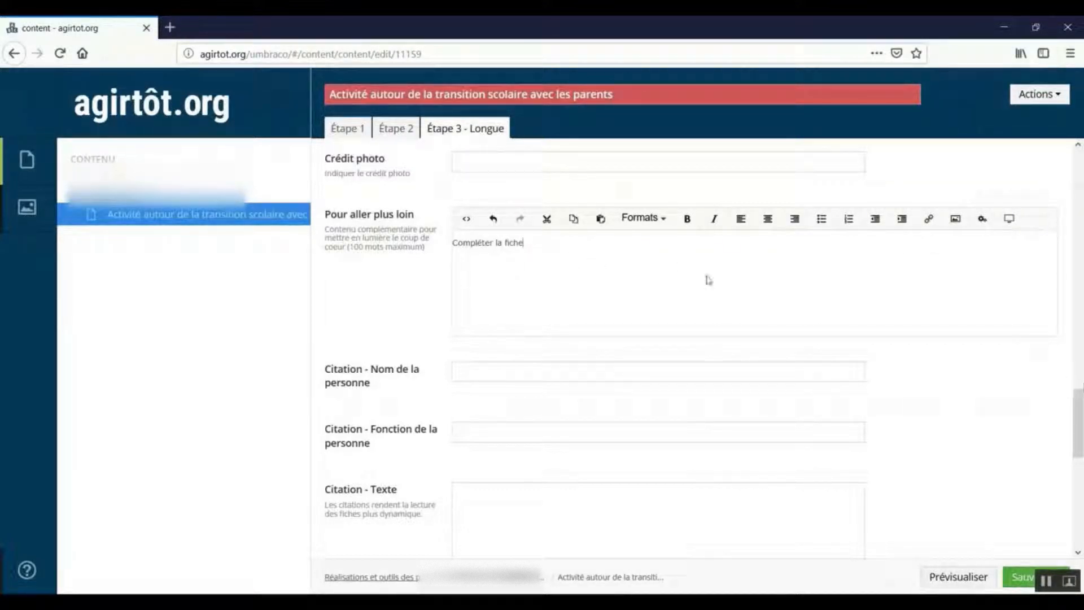
drag(522, 246, 458, 254)
click(532, 278)
drag(541, 251, 455, 252)
click(741, 294)
Fill in the first citation's person name and set the function to "Parent ayant participé à l'activité".
drag(1081, 413, 1080, 440)
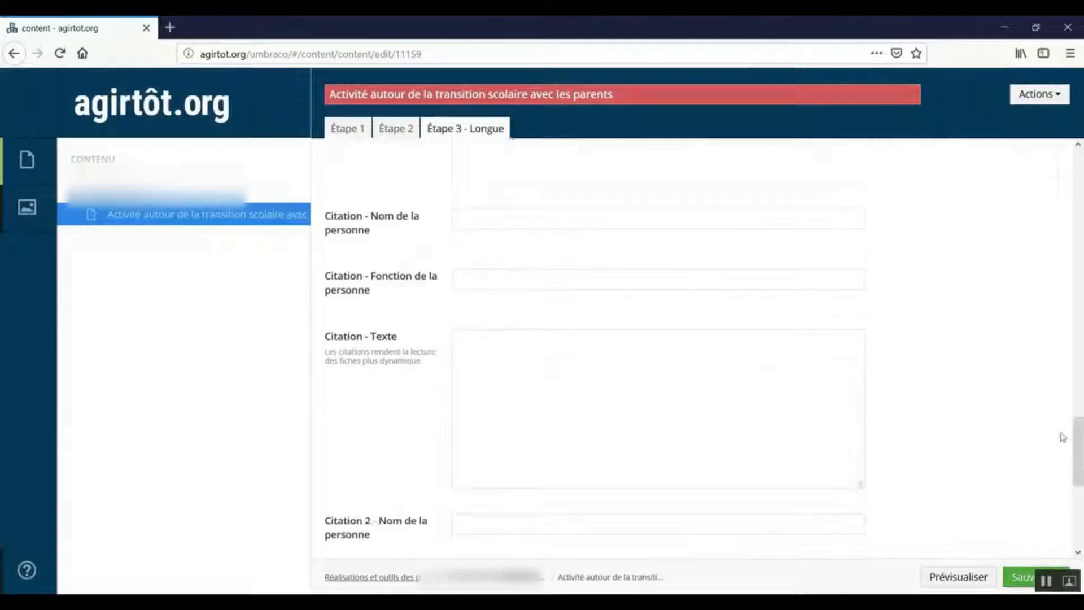
click(500, 217)
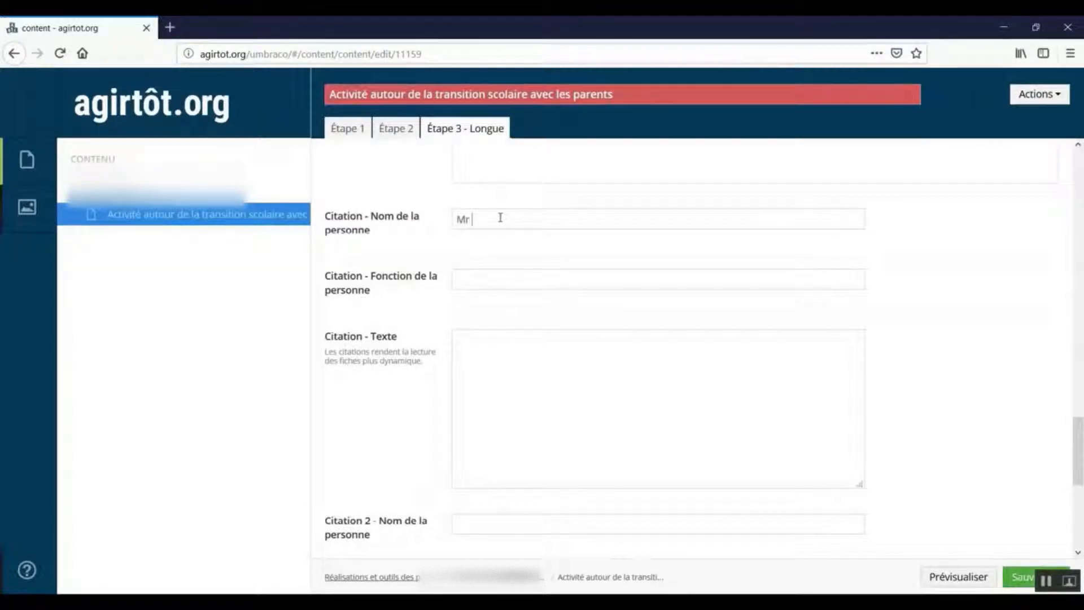
text(Untel)
click(485, 279)
text(Parent ayant partici)
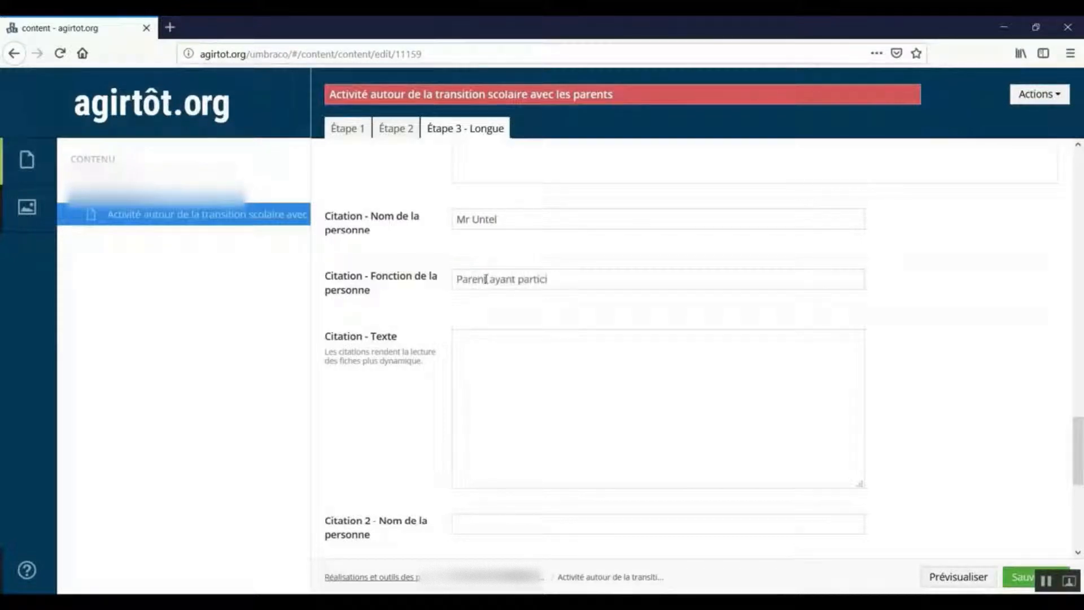
text(pé à l'ac)
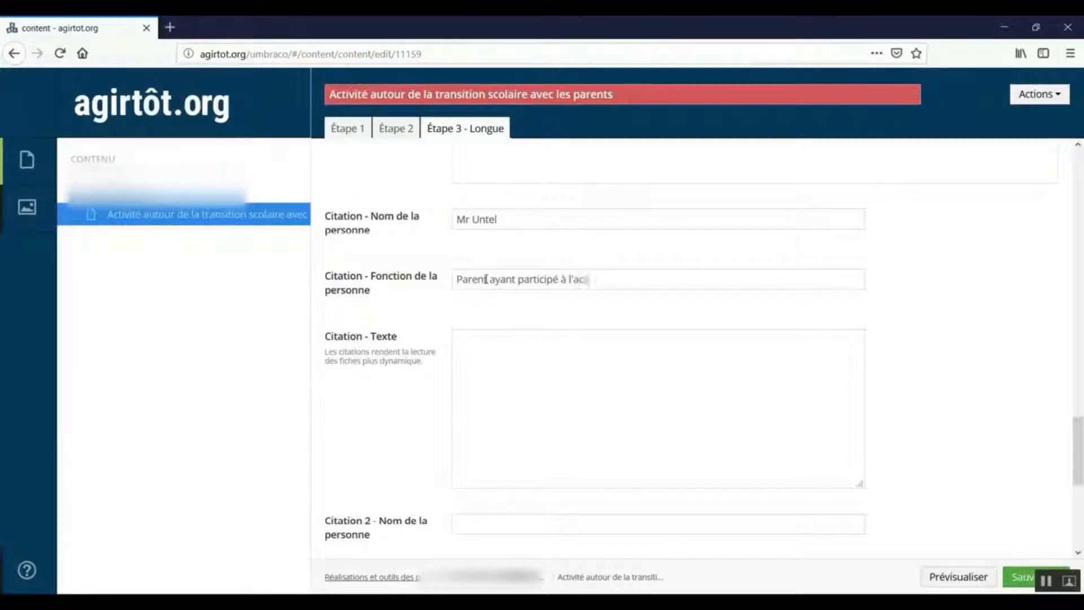
text(tivit)
Write the first citation's text as "J'ai vraiment apprécié l'activité qui m'a permis de mieux appréhender la rentrée scolaire de mon enfant.".
click(582, 372)
text(J'ai vraiement)
key(BackSpace)
key(BackSpace)
key(BackSpace)
key(BackSpace)
key(BackSpace)
key(BackSpace)
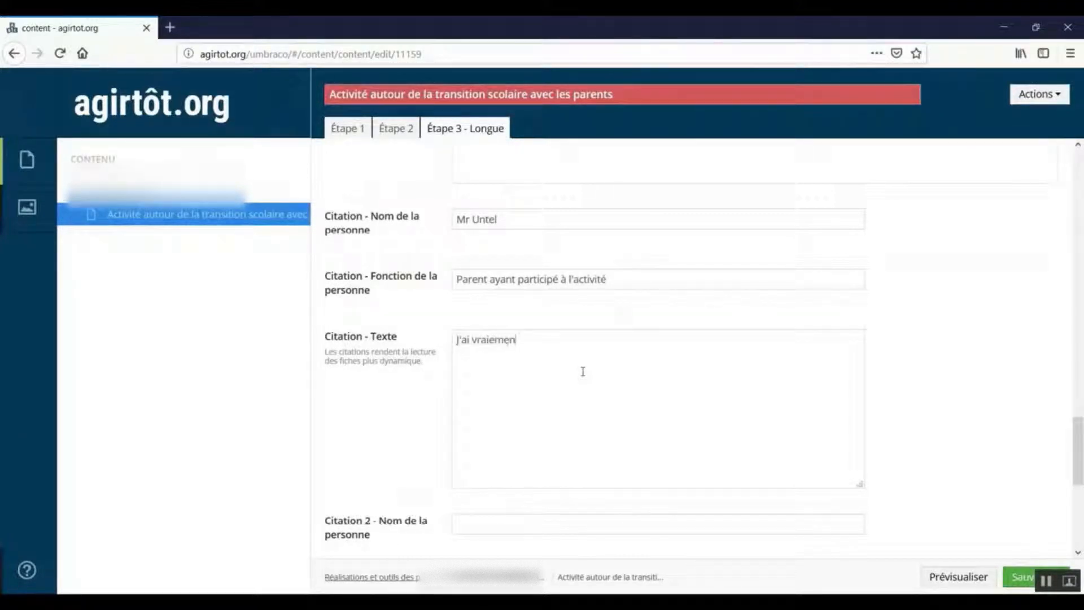
text(ment apprécic)
text( l'activi)
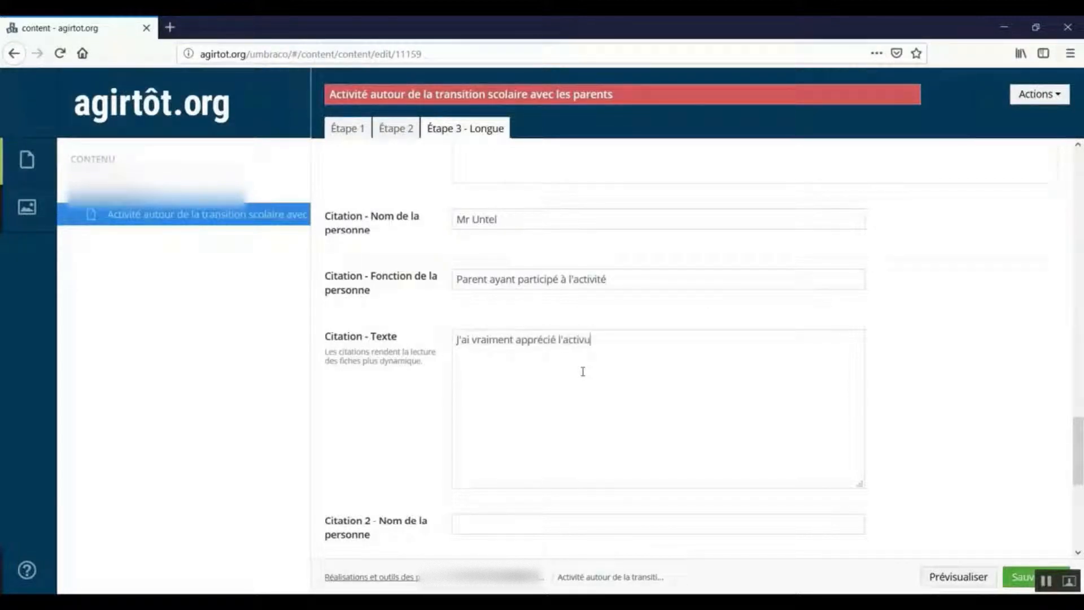
text(é qui m'a permis d)
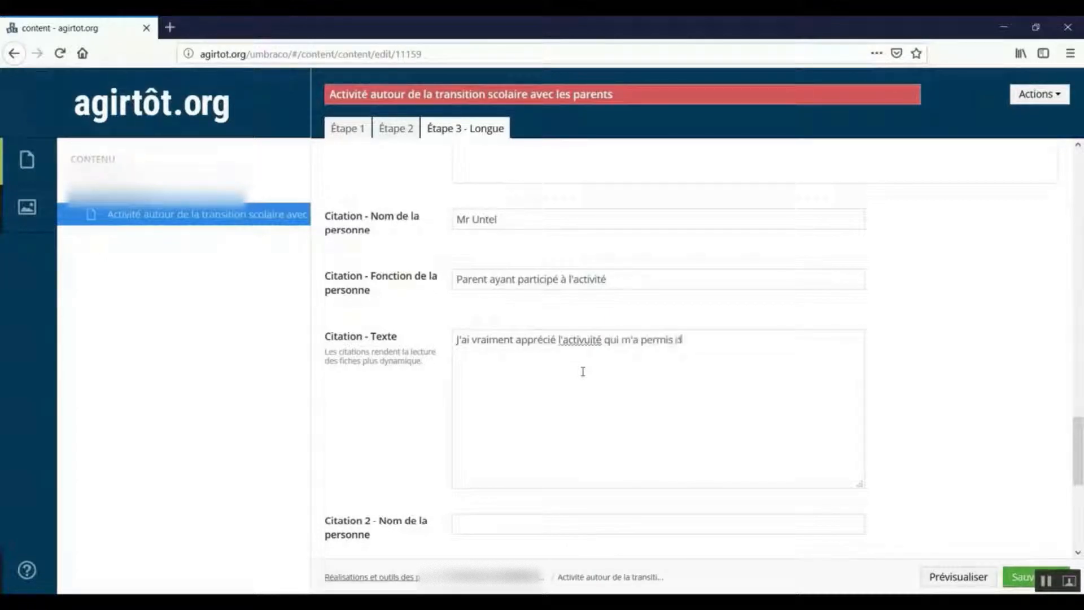
text(e mieux appré)
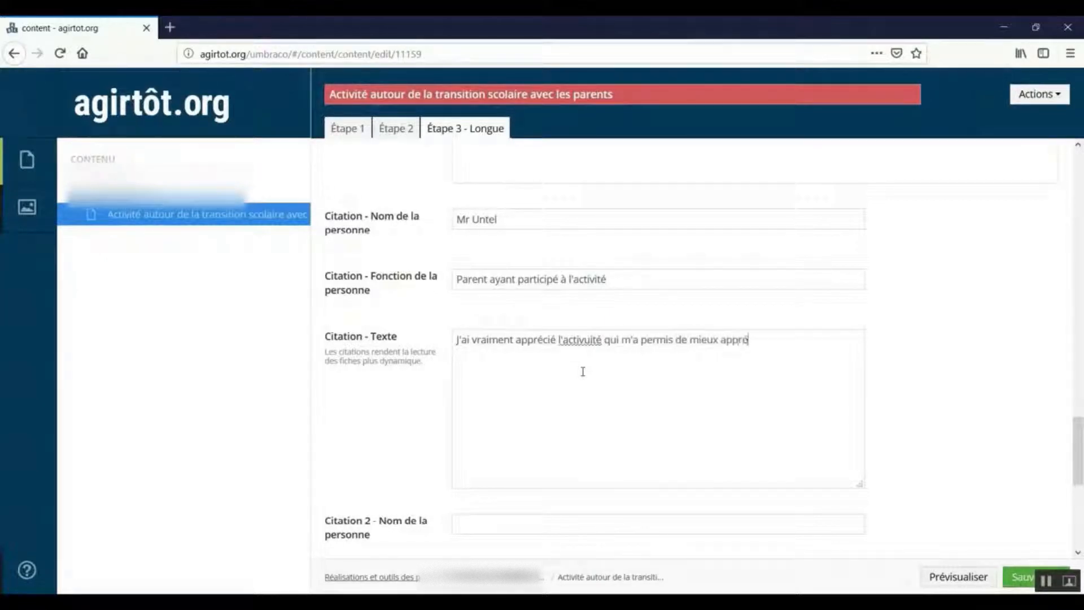
text(hender la rentrée s)
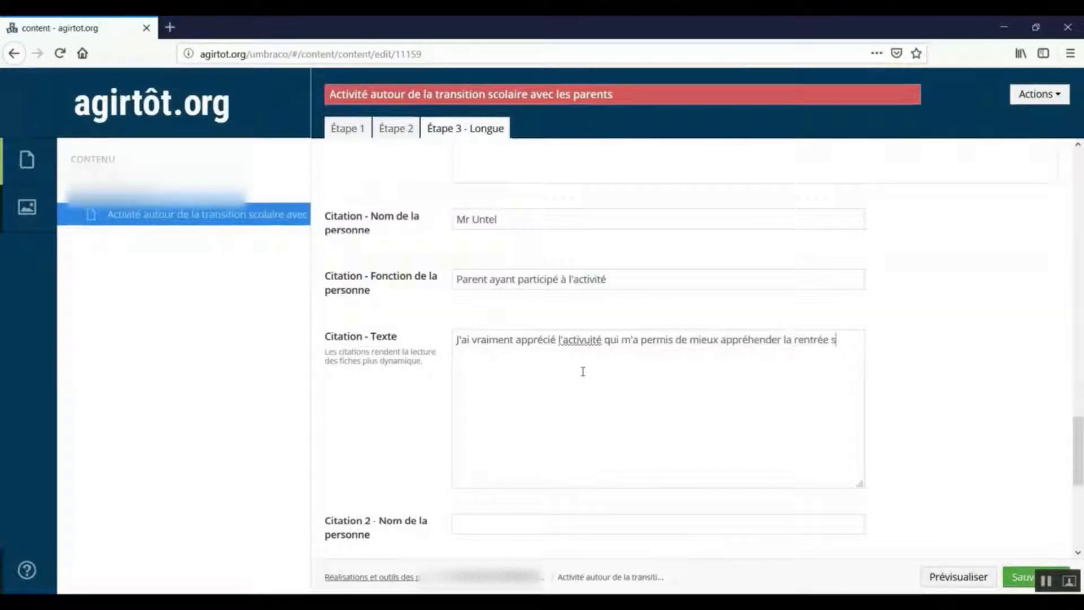
text(colaire de mon enfant)
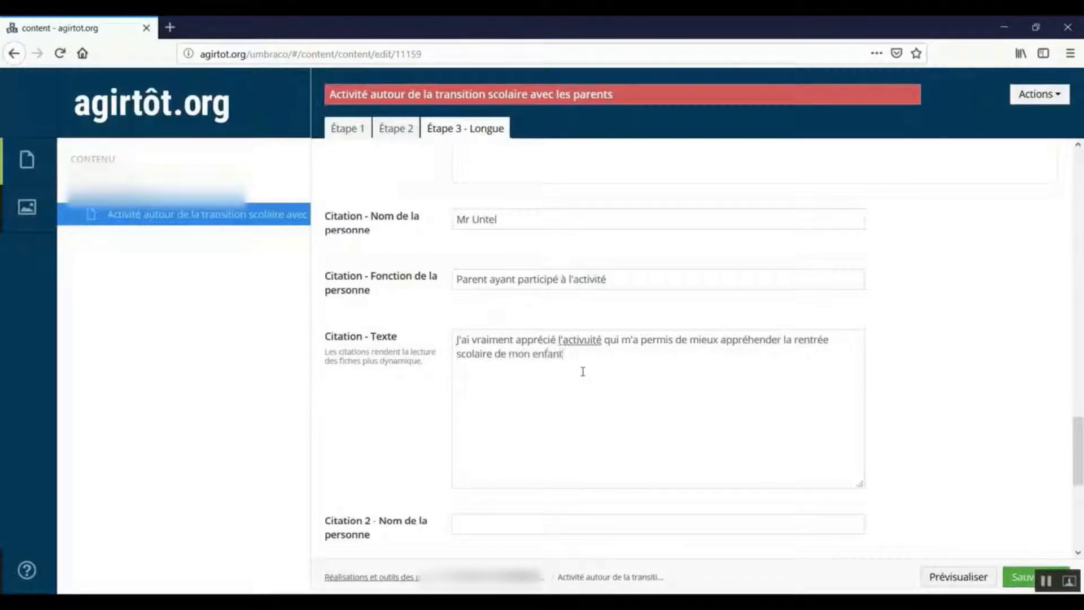
text(.)
click(591, 342)
key(BackSpace)
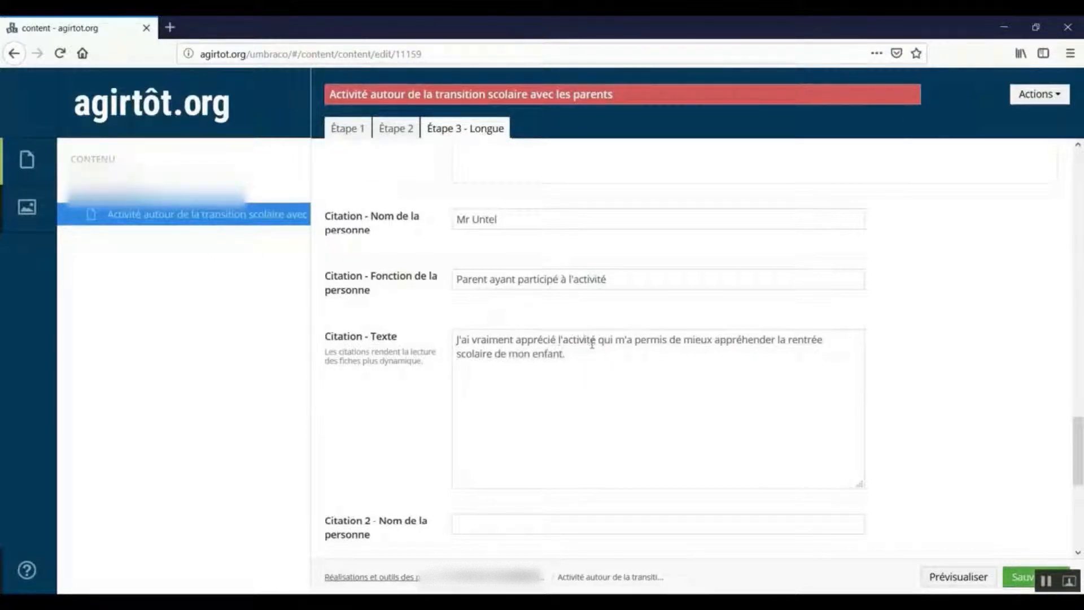
Save the activity content, leaving the second citation empty, and open its preview.
scroll(590, 376, down, 6)
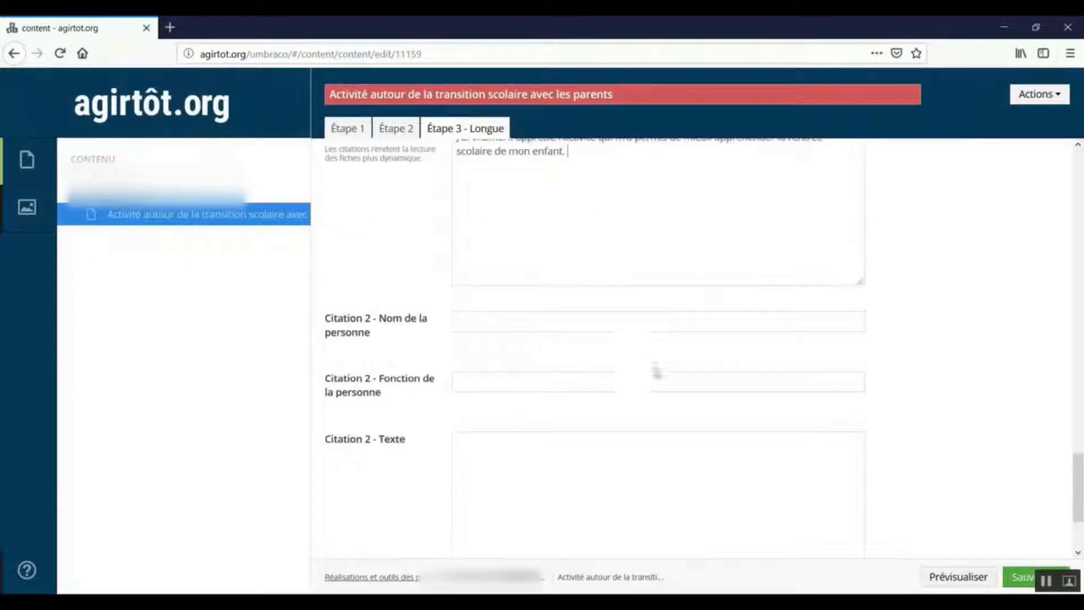
click(1014, 579)
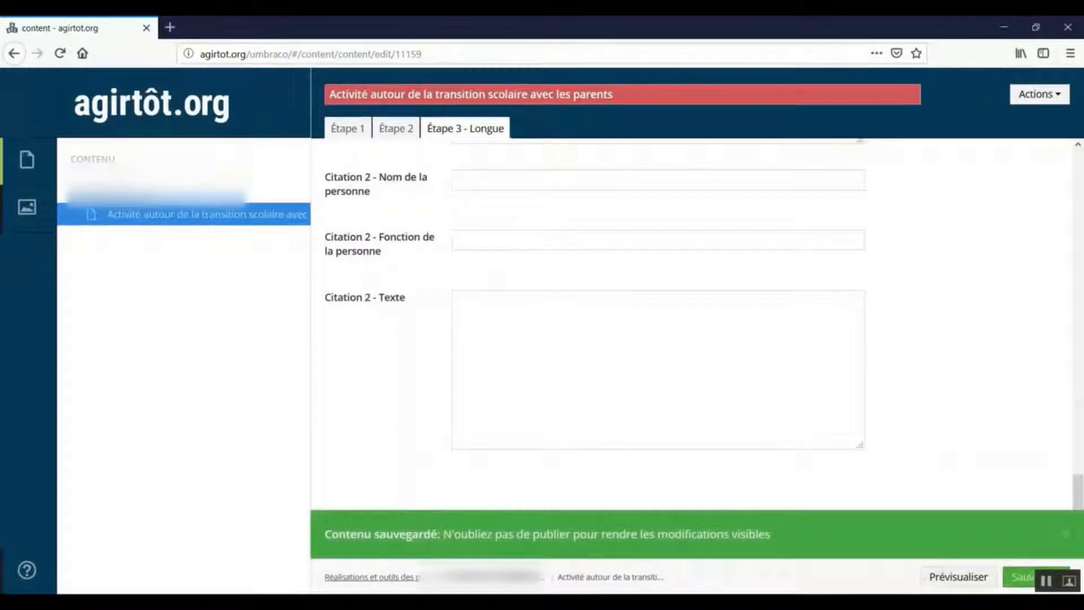
click(961, 585)
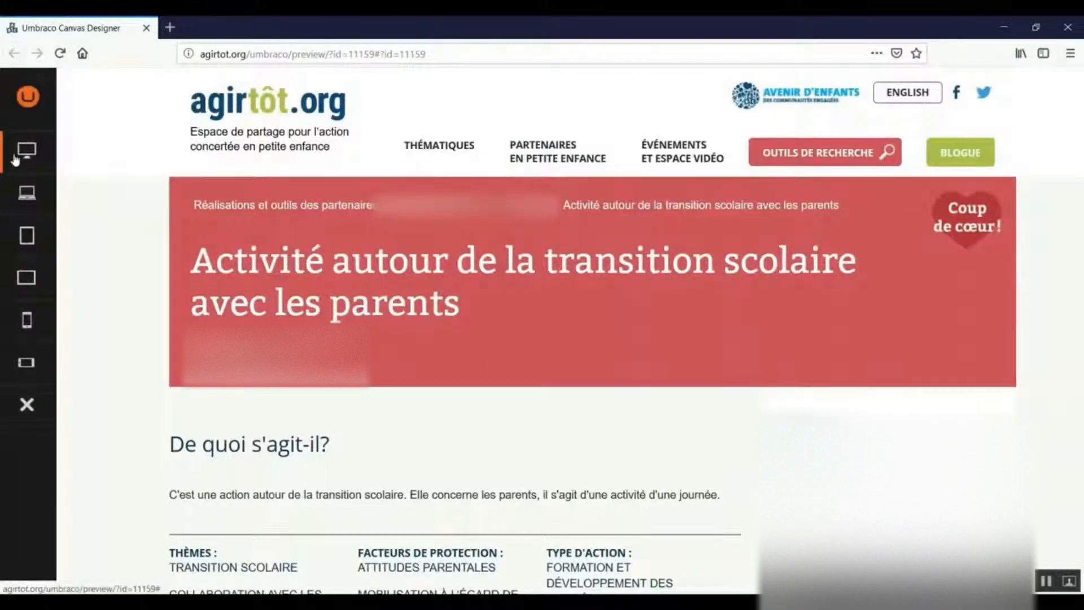
Preview the activity page in laptop format, return to desktop format and review it down to the tools and documents to share.
click(12, 205)
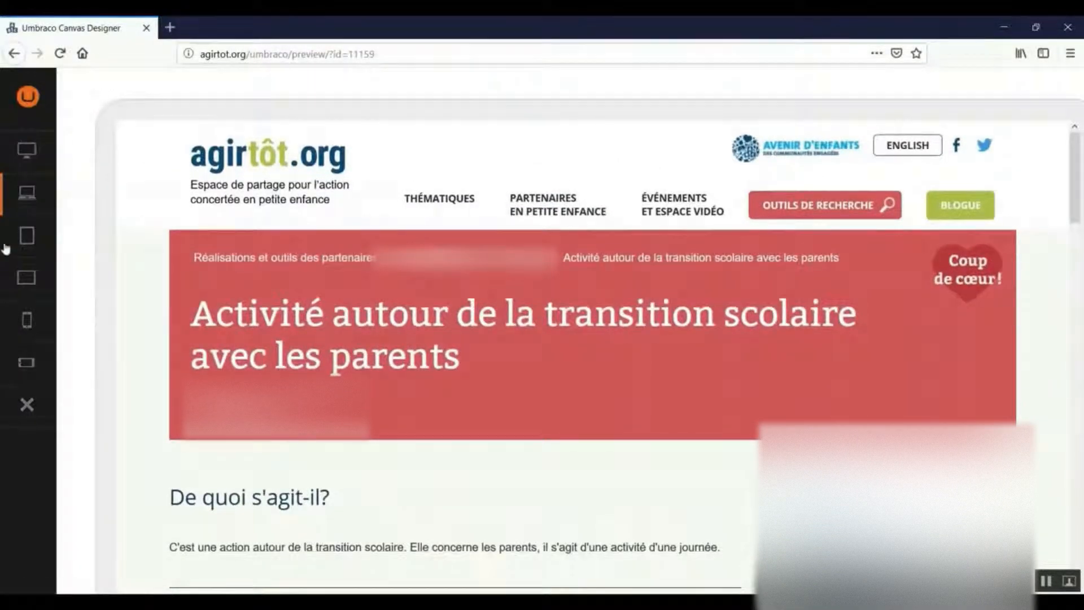
click(26, 150)
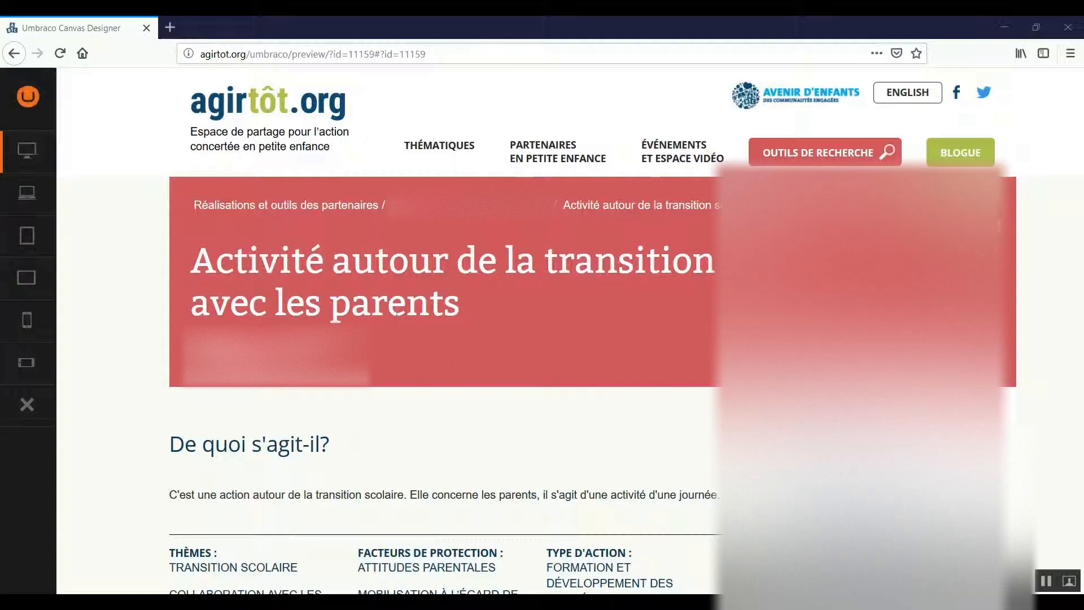
scroll(395, 317, down, 5)
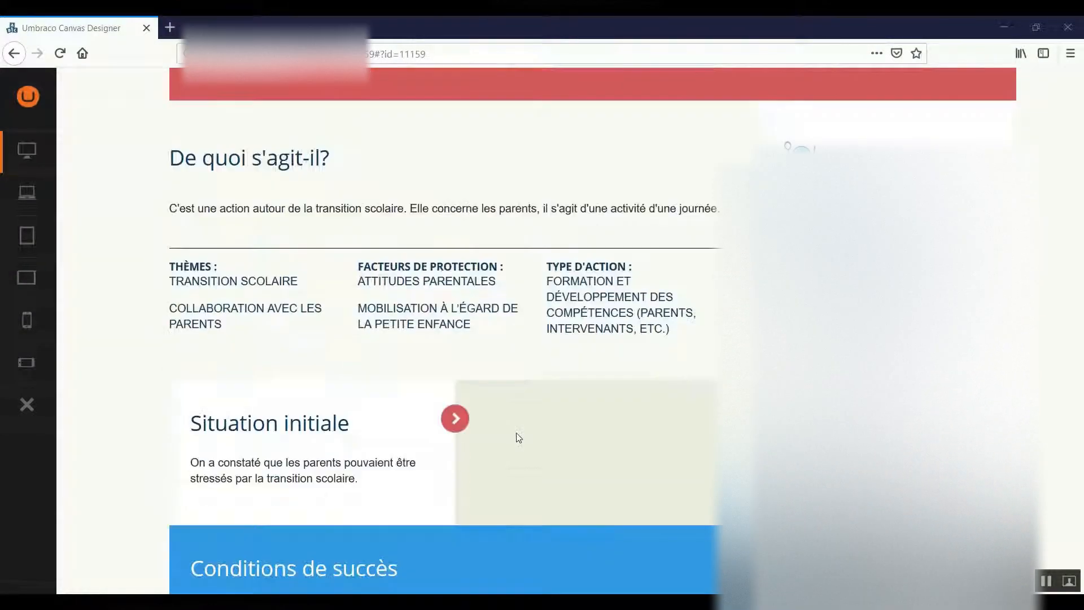
scroll(510, 490, down, 10)
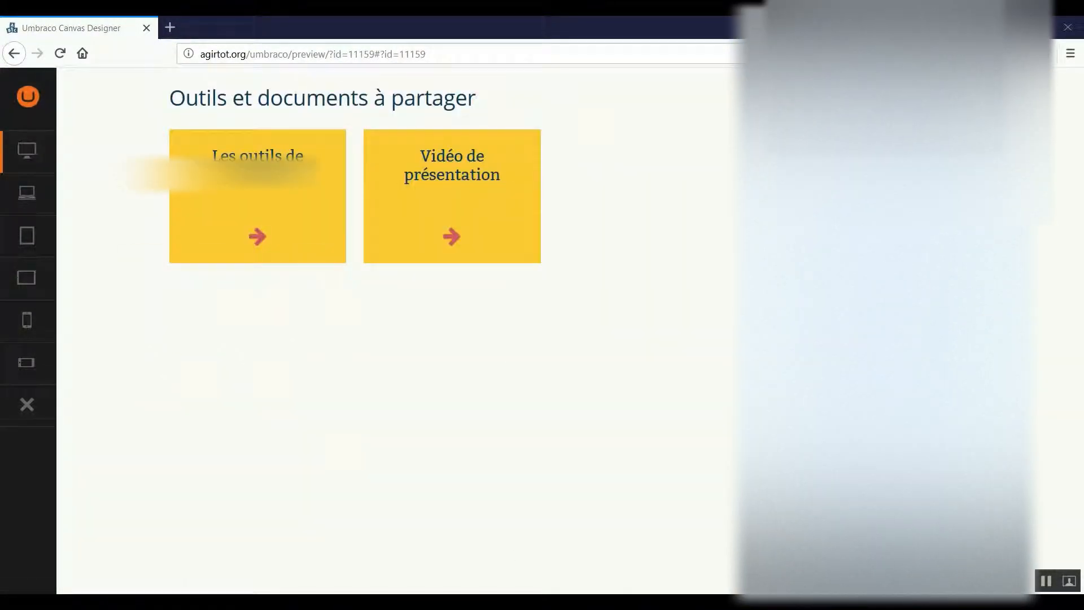
Return to the content editor and send the activity for publication.
mouse_move(505, 602)
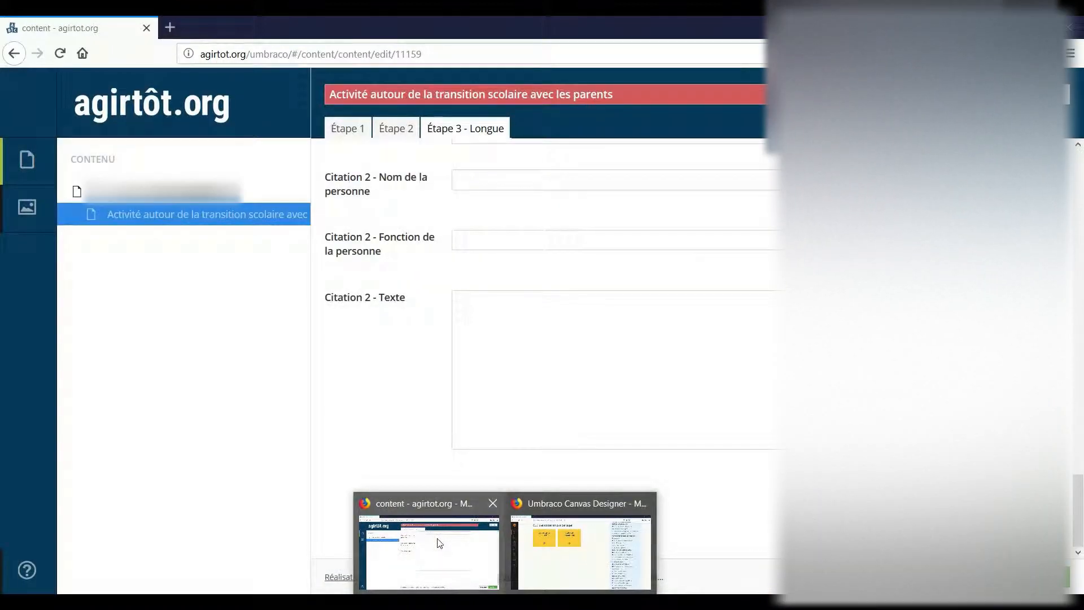
click(440, 543)
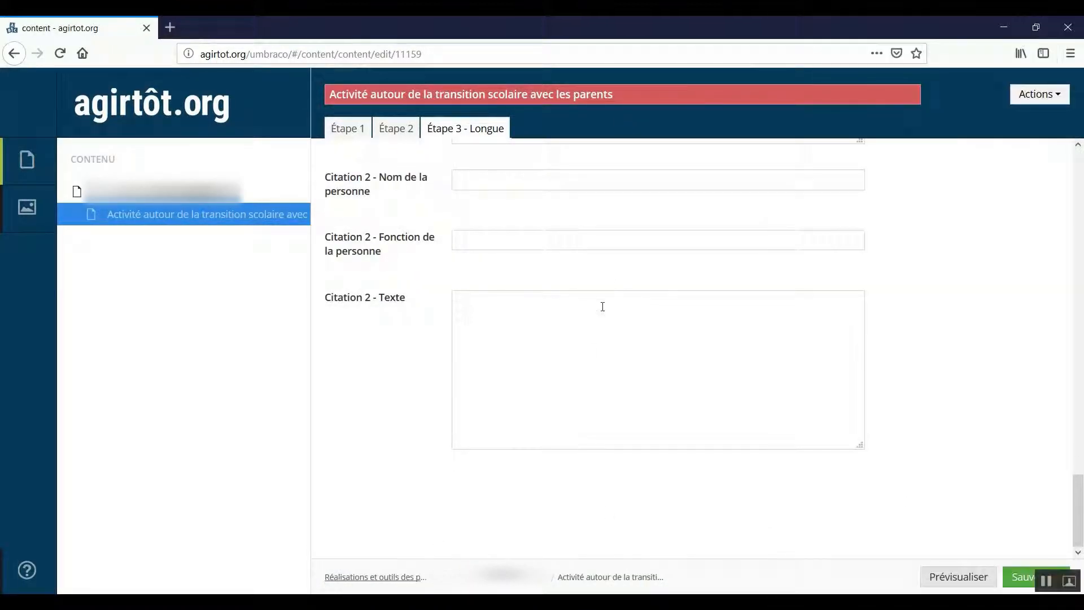
click(1049, 107)
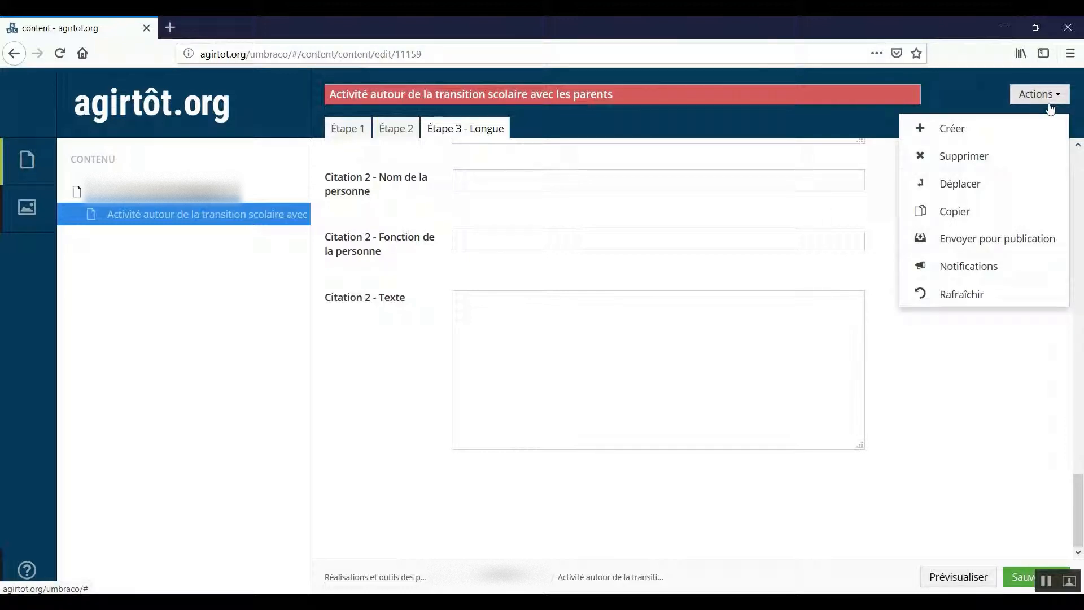
click(974, 249)
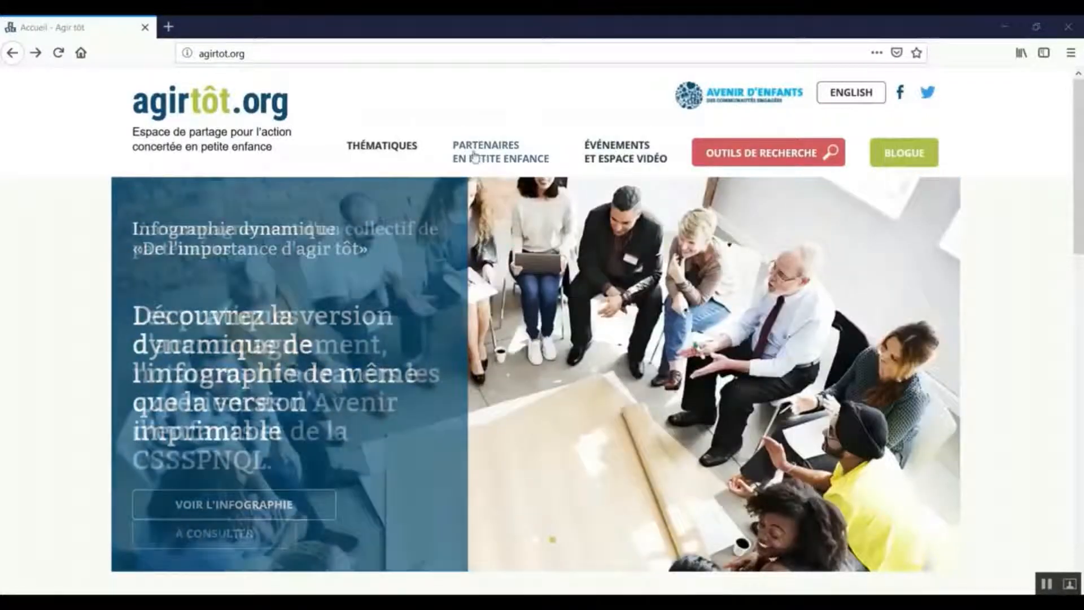
Open the local partner groupings from the Partenaires en petite enfance section of the public site and look through their list.
click(475, 156)
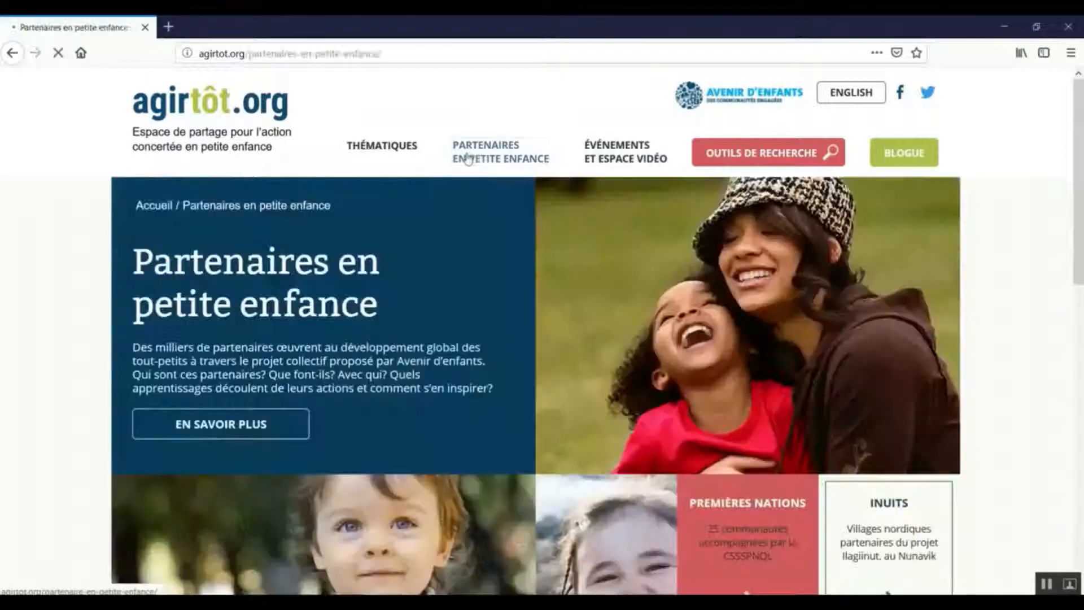
scroll(467, 161, down, 3)
scroll(468, 160, down, 3)
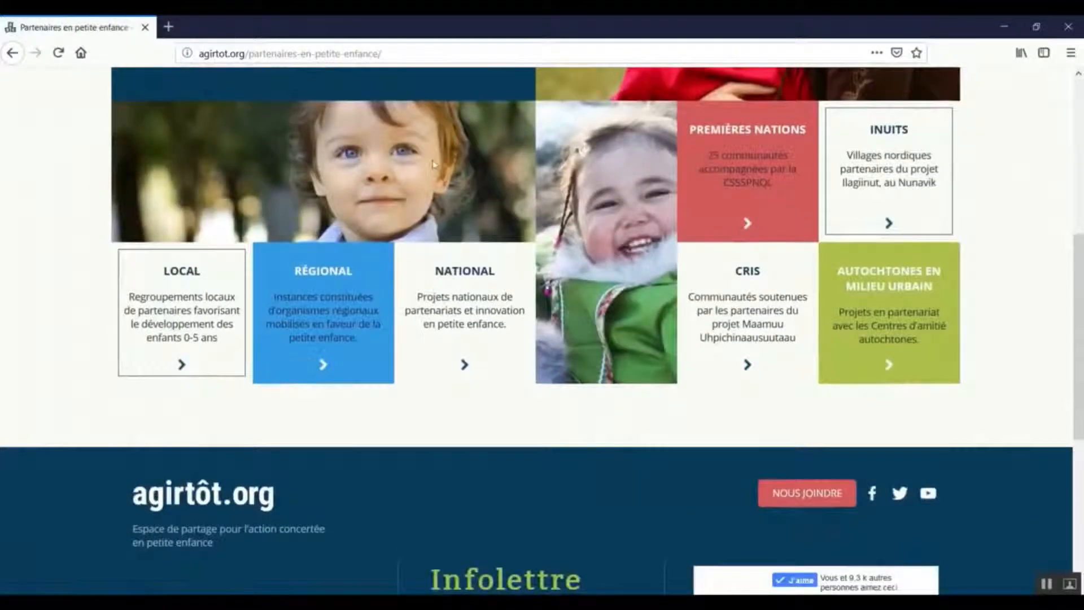
click(192, 279)
scroll(135, 270, down, 4)
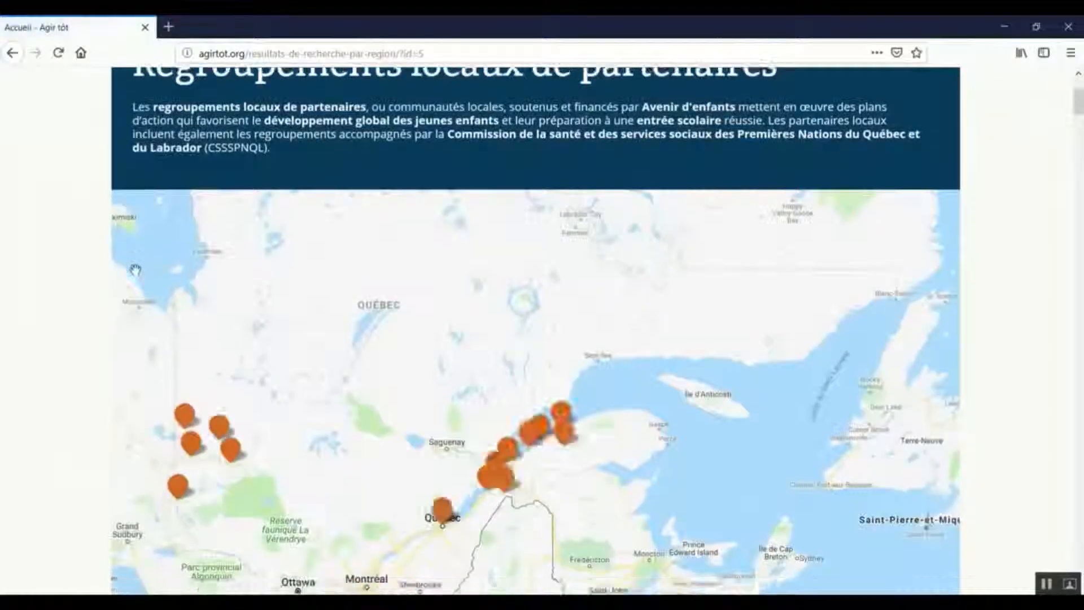
scroll(136, 270, down, 10)
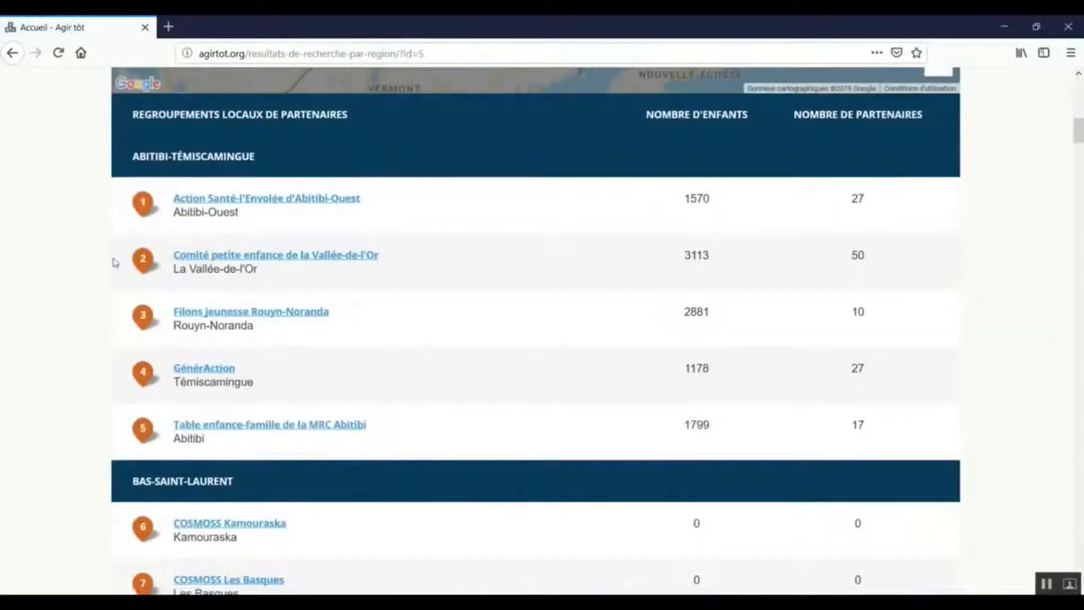
scroll(115, 261, down, 3)
scroll(116, 261, up, 3)
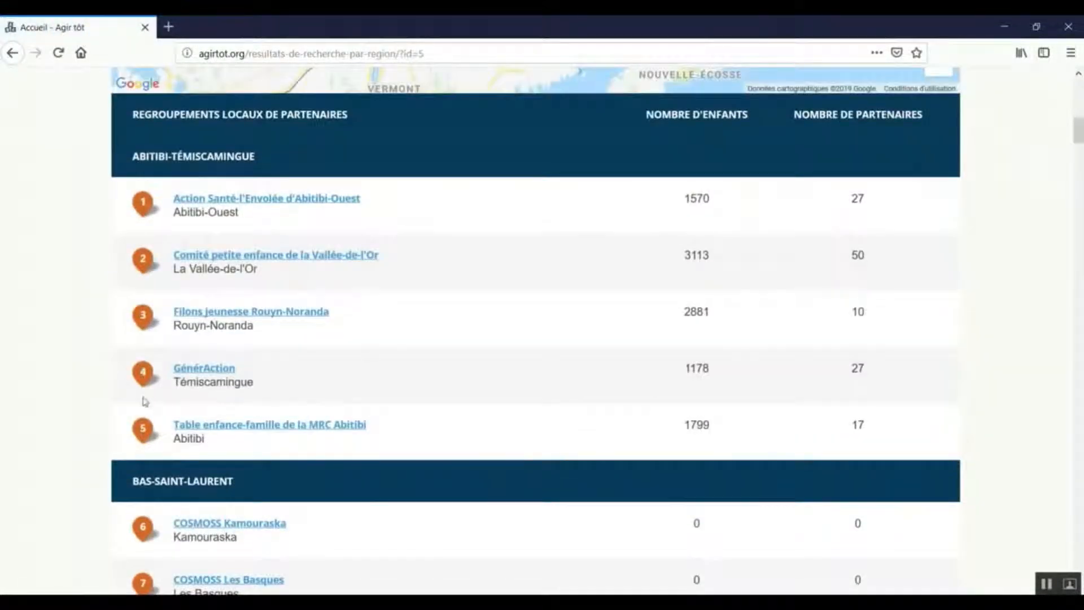
Open the GénérAction partner page for Témiscamingue and examine its Réalisations section.
click(223, 374)
scroll(233, 369, down, 7)
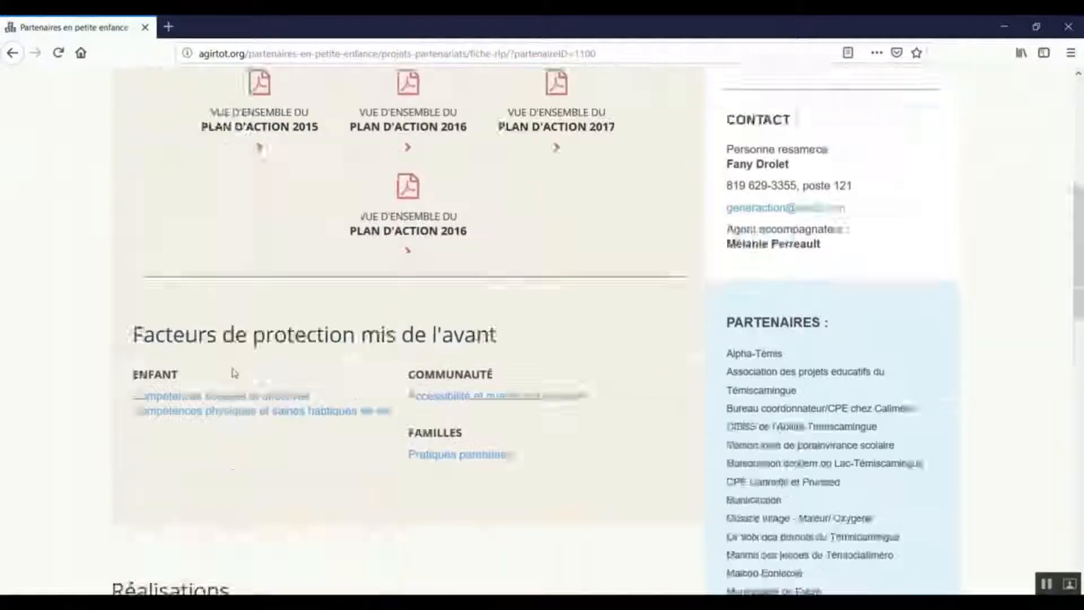
scroll(233, 372, down, 9)
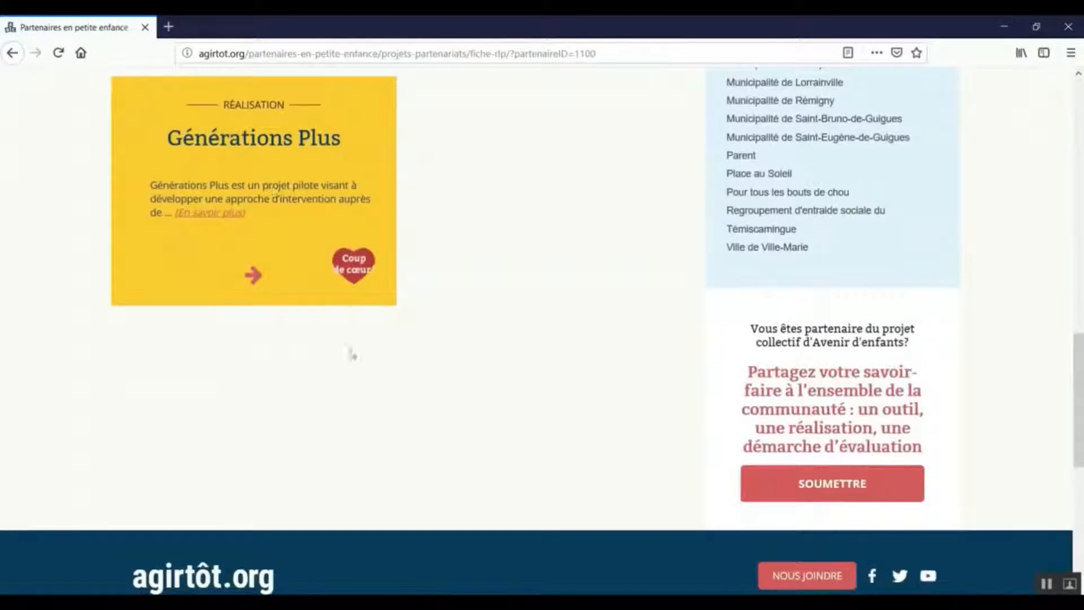
Go back to the partner list and examine the achievements on the "À petits pas... 0-5 ans" page for Les Etchemins.
click(13, 56)
scroll(178, 316, down, 15)
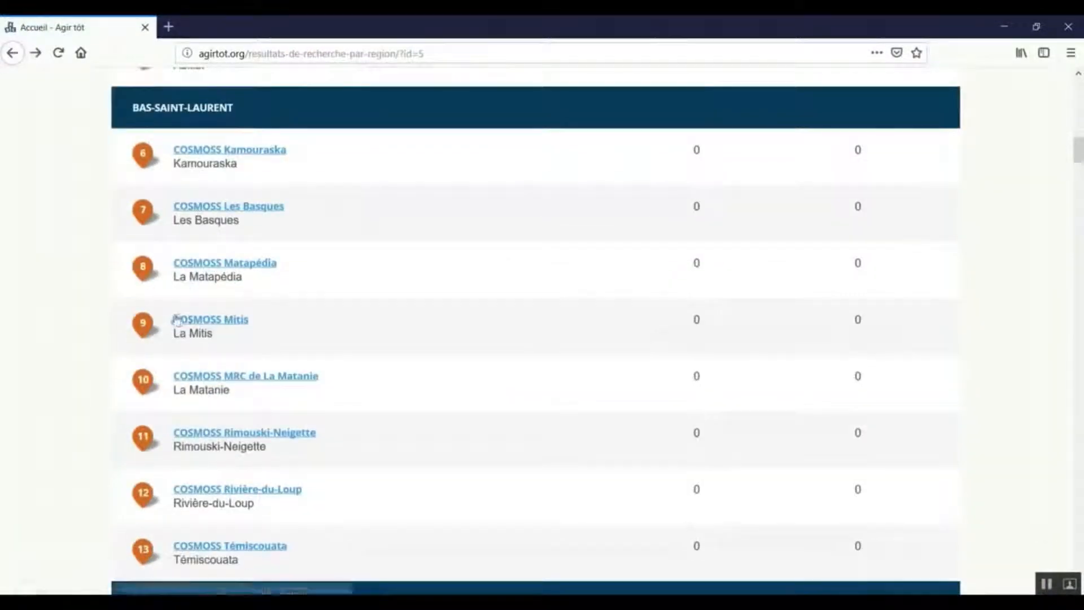
scroll(172, 322, down, 9)
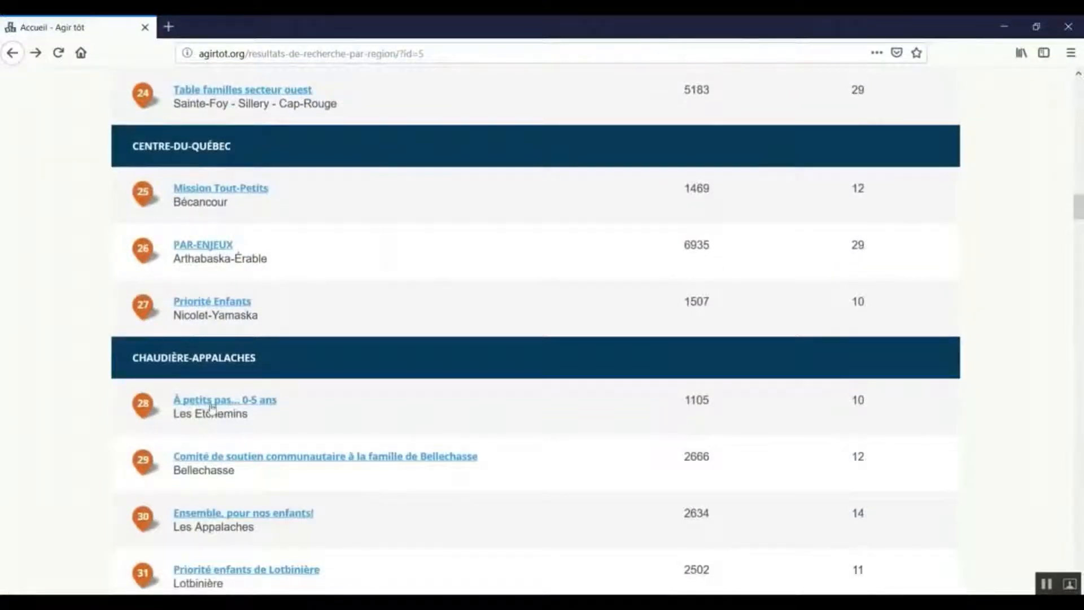
click(212, 402)
scroll(223, 394, down, 12)
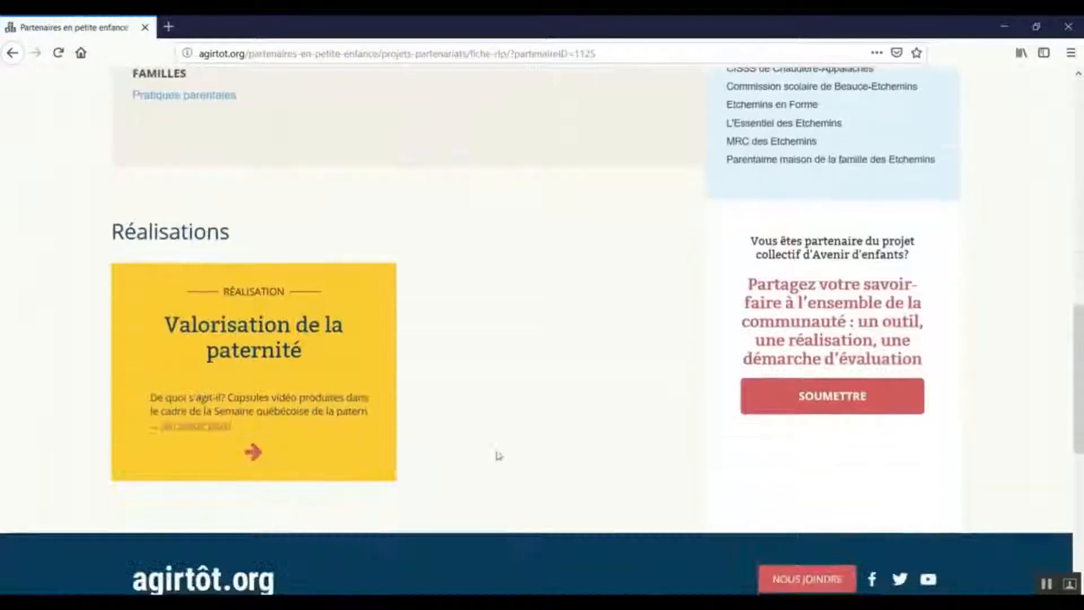
Go back to the partner list and open the "Priorité enfants de Lotbinière" page.
click(11, 53)
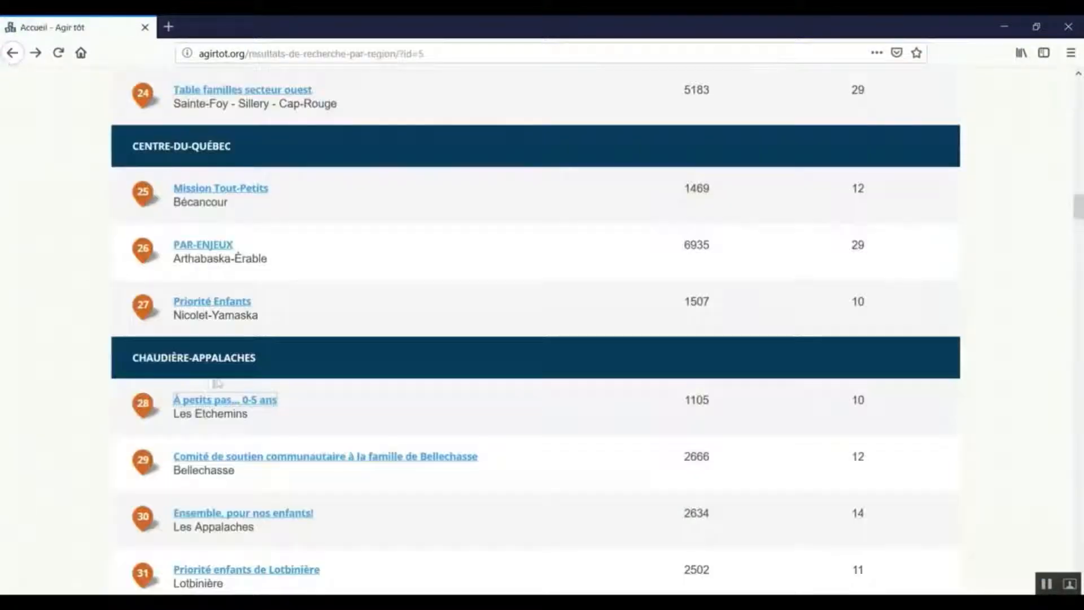
scroll(221, 390, down, 4)
click(254, 390)
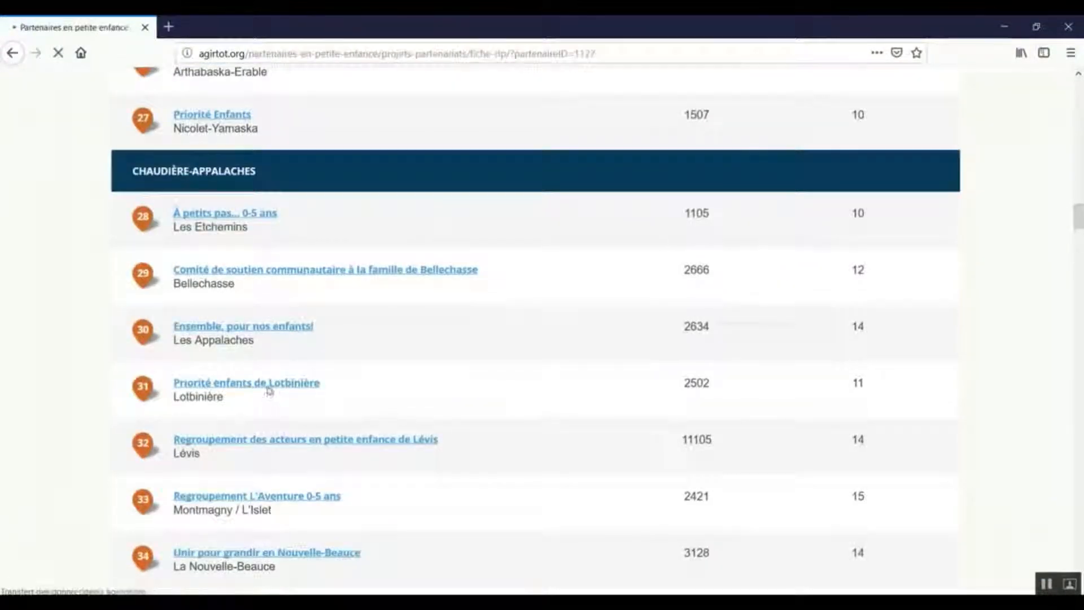
Examine the Réalisations section on the Lotbinière partner page.
scroll(361, 413, down, 4)
scroll(358, 412, down, 8)
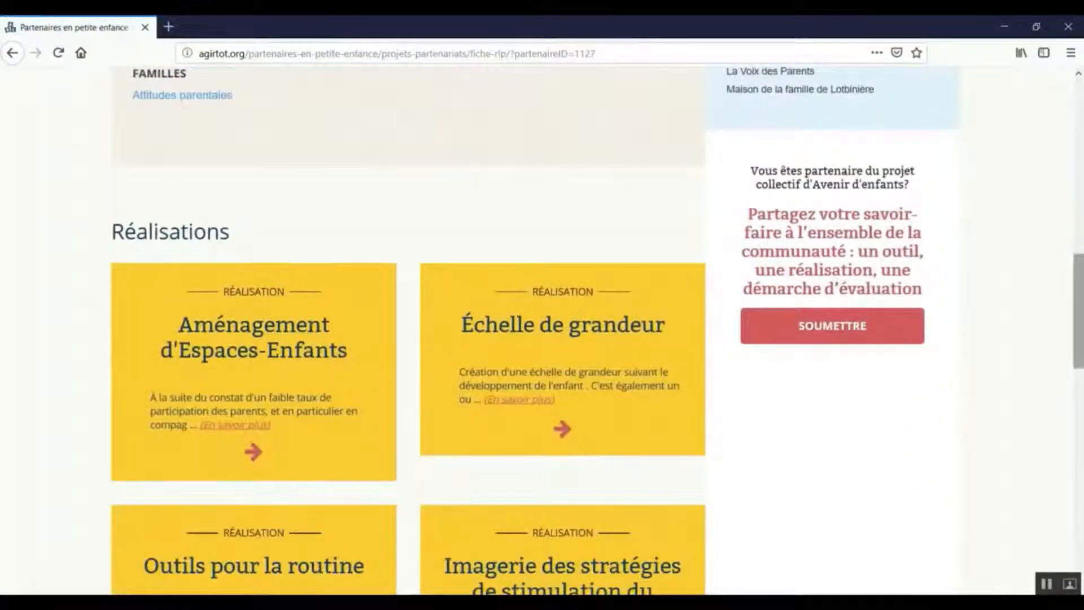
scroll(1033, 344, down, 6)
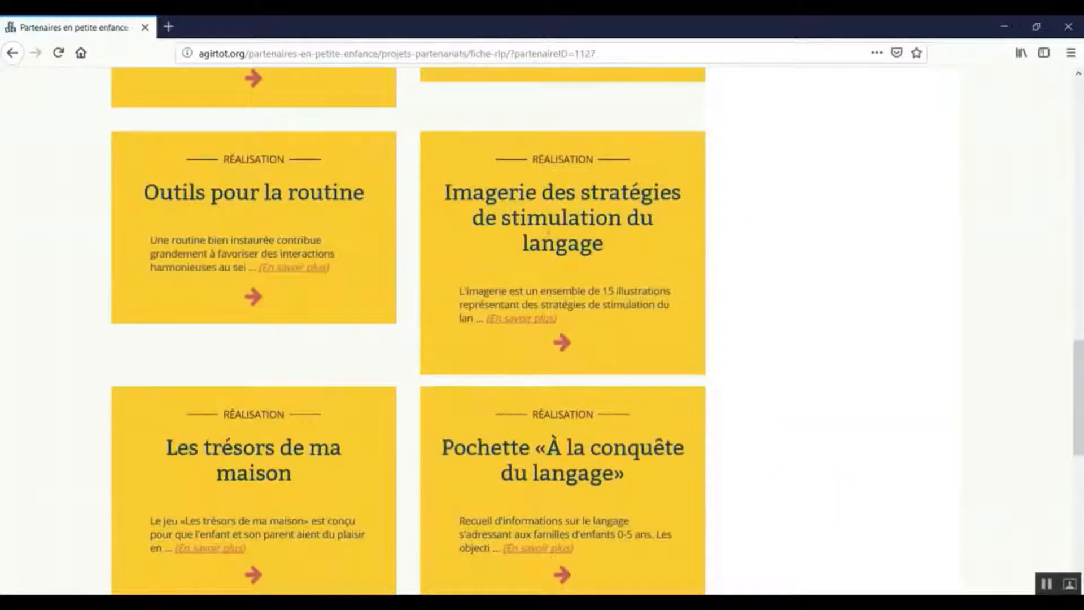
scroll(641, 261, up, 6)
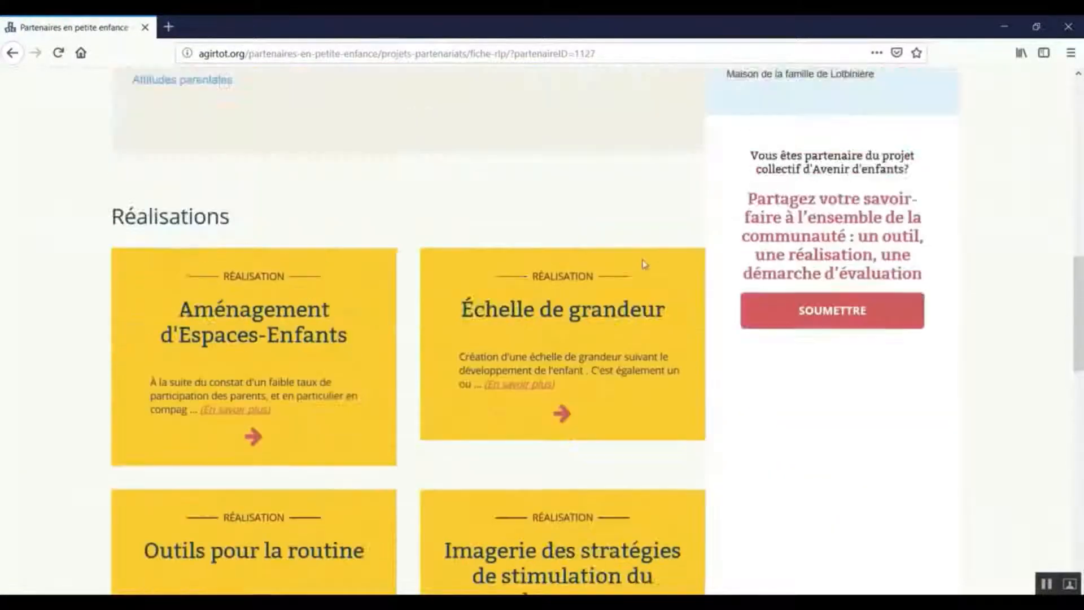
Go back to the partner list, then open the search for partners' achievements, tools and evaluation approaches from the Outils de recherche page.
click(11, 53)
scroll(391, 415, down, 6)
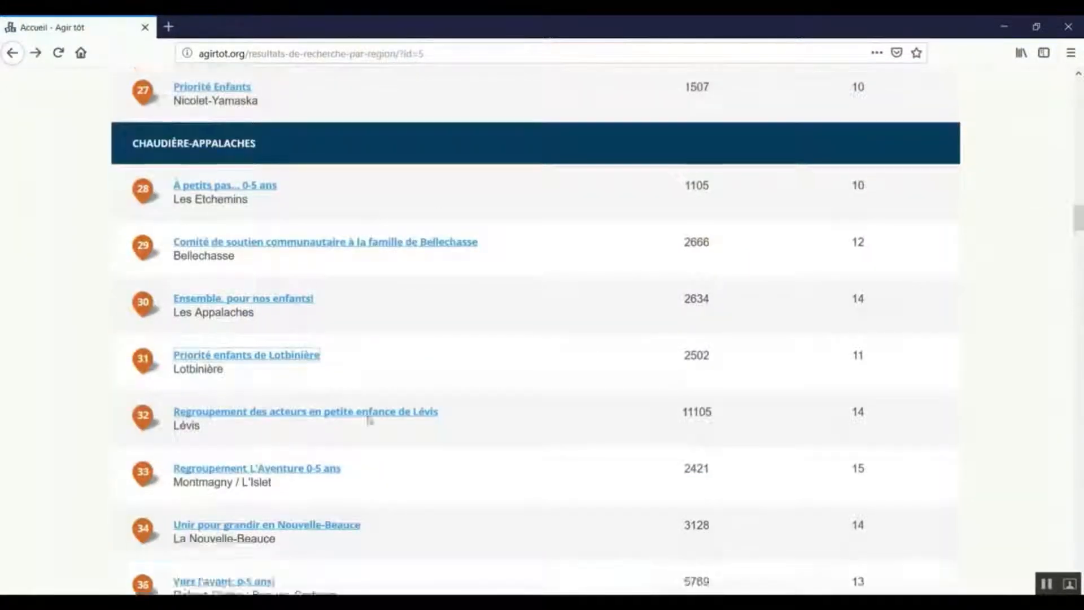
scroll(192, 396, up, 8)
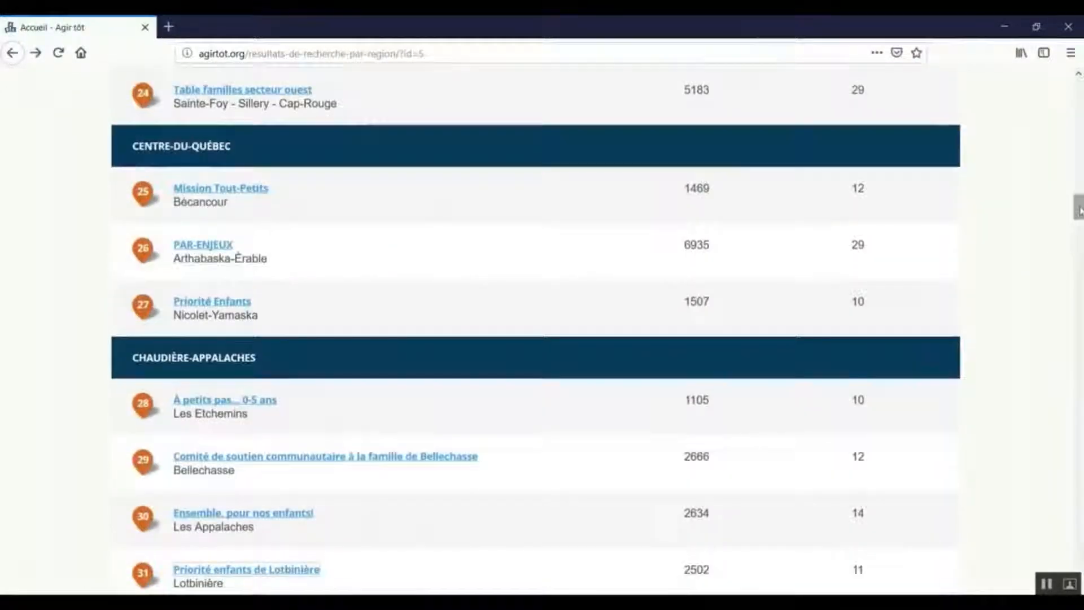
drag(1078, 203, 1074, 84)
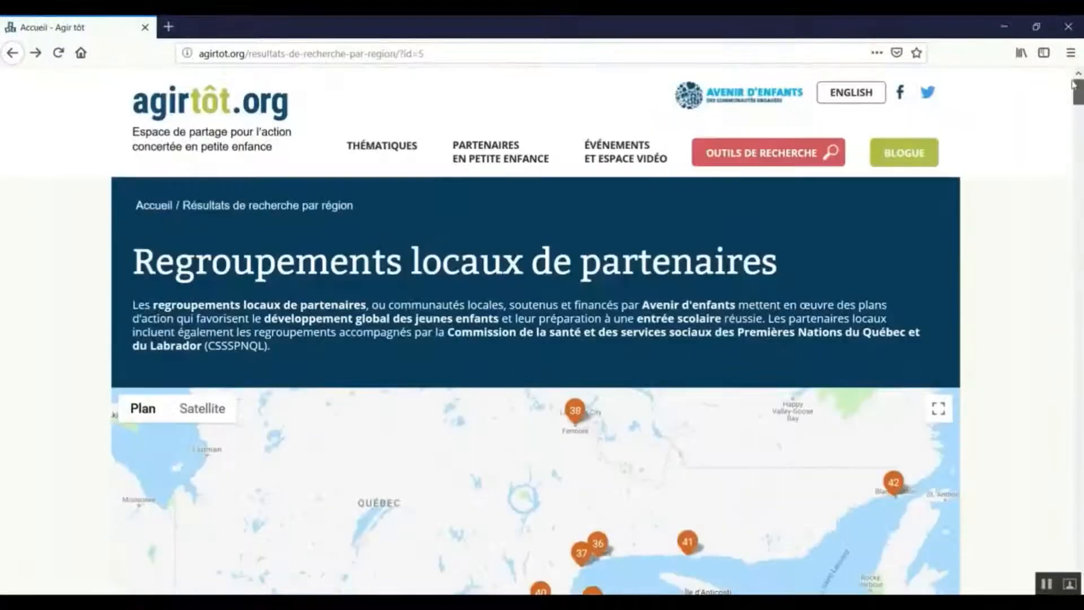
click(772, 162)
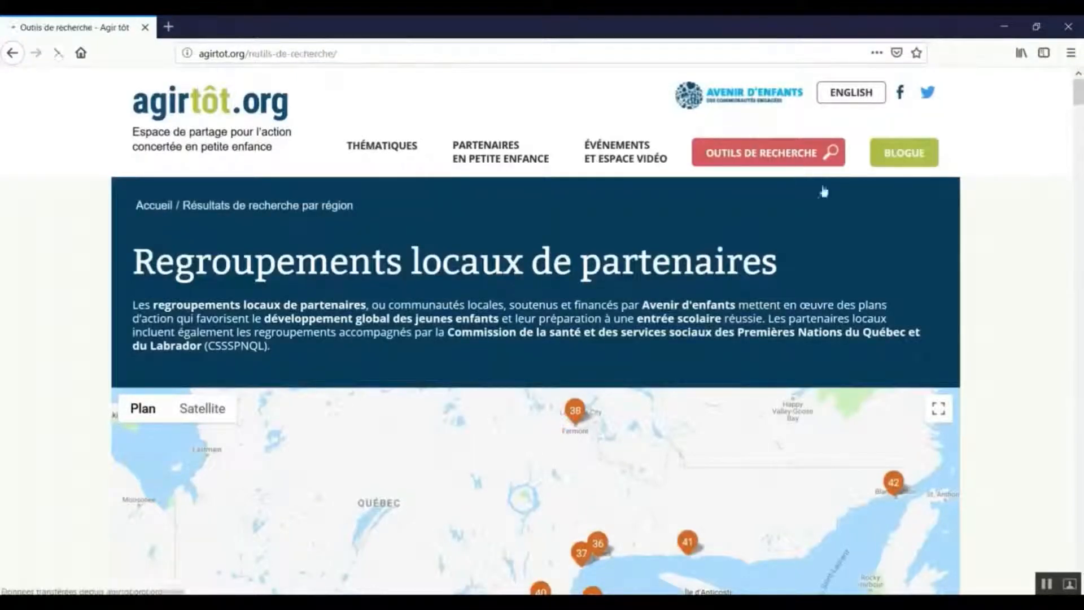
scroll(872, 218, down, 6)
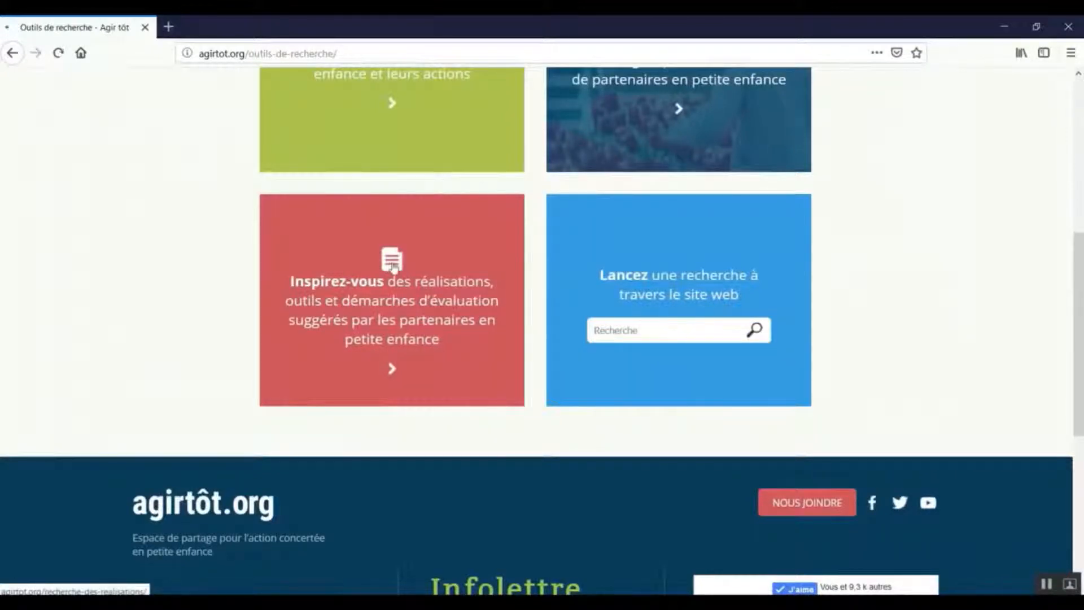
click(393, 267)
Look through the search criteria for achievements: Coup de coeur, category, partner type, action type, region, theme and protective factors.
scroll(418, 285, down, 3)
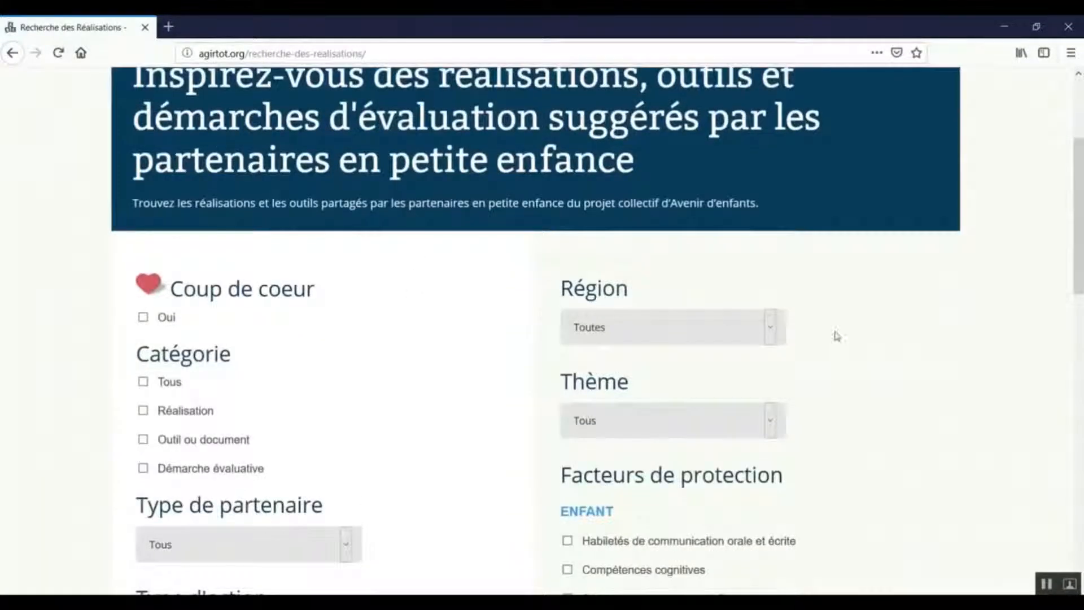
drag(1077, 206, 1057, 247)
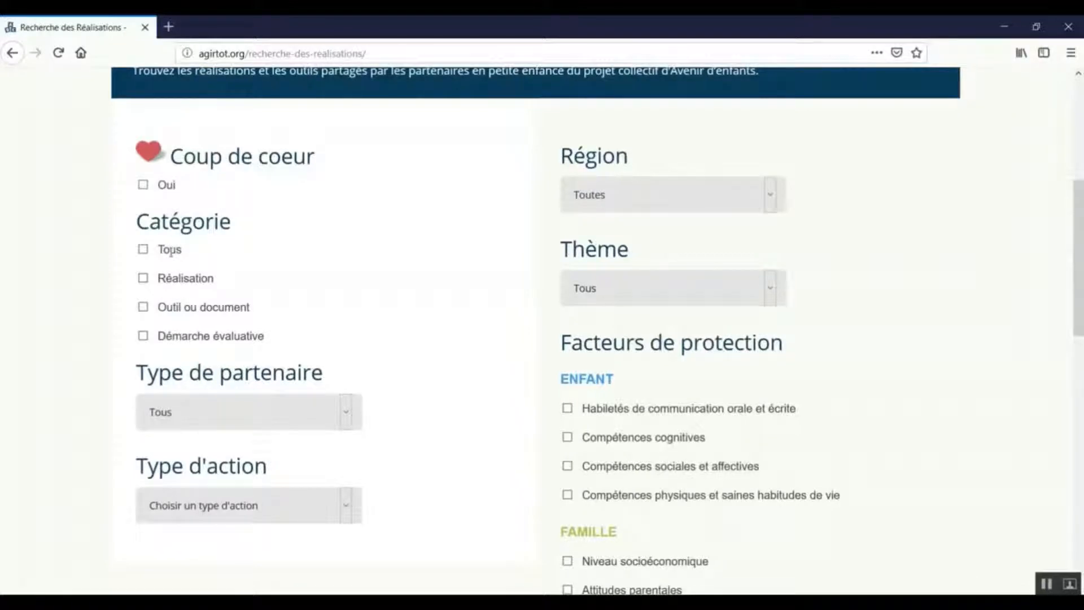
scroll(251, 408, down, 3)
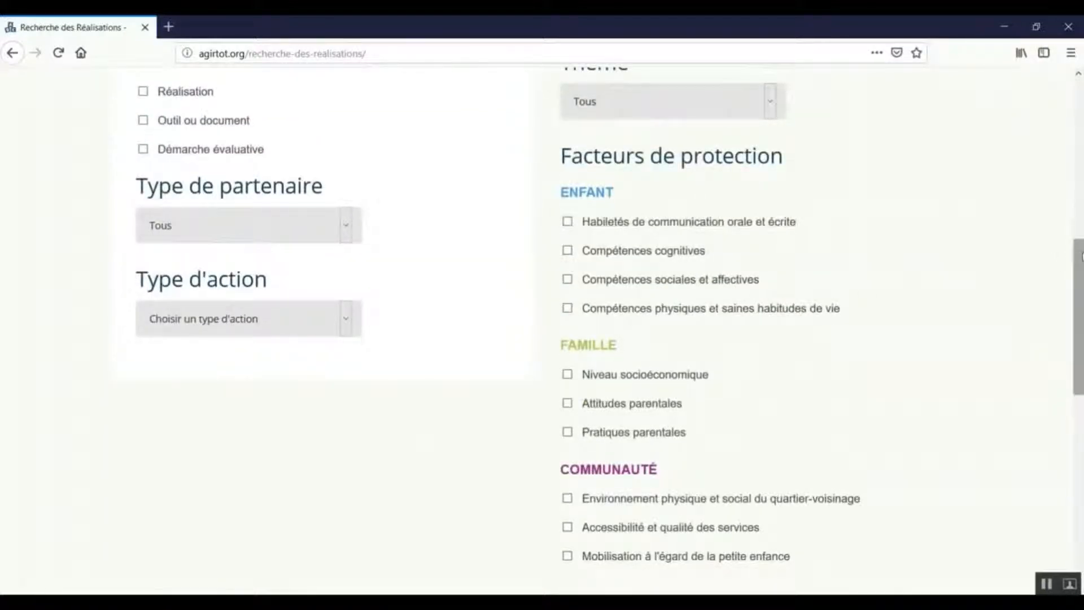
scroll(1070, 252, down, 3)
scroll(570, 391, up, 4)
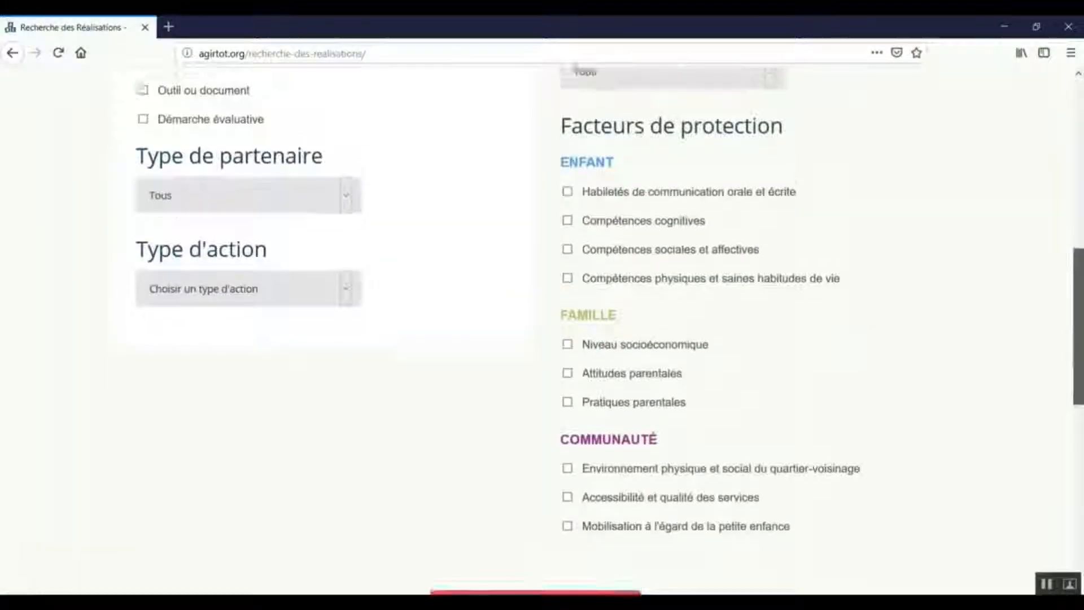
scroll(570, 391, down, 10)
scroll(569, 390, up, 9)
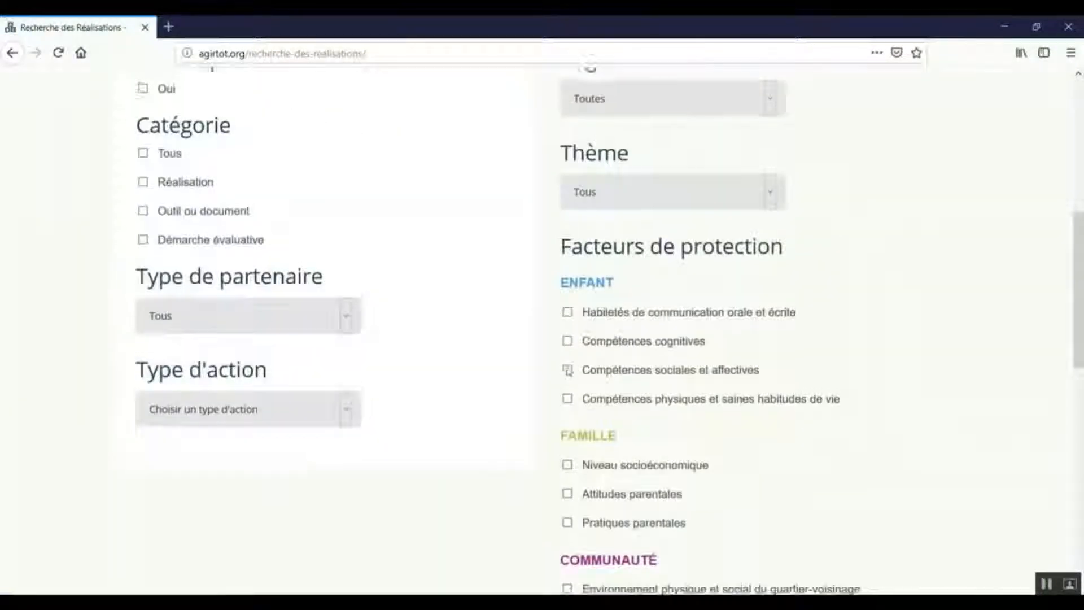
scroll(540, 451, down, 4)
Display the search results without setting any filter and examine the criteria summary and the first entries of the results table.
click(546, 540)
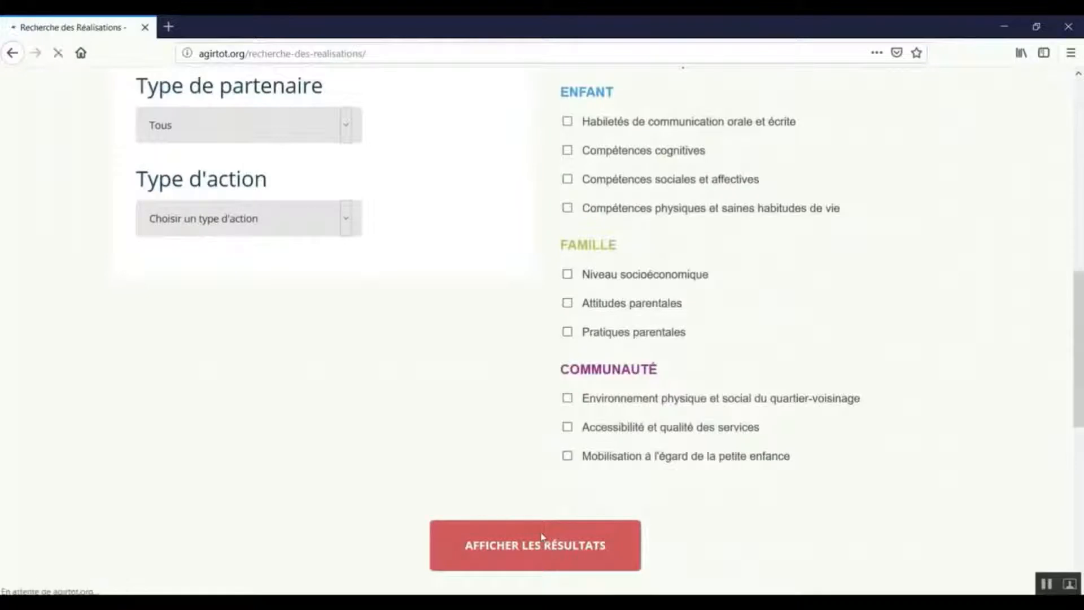
scroll(552, 536, down, 5)
scroll(561, 531, down, 4)
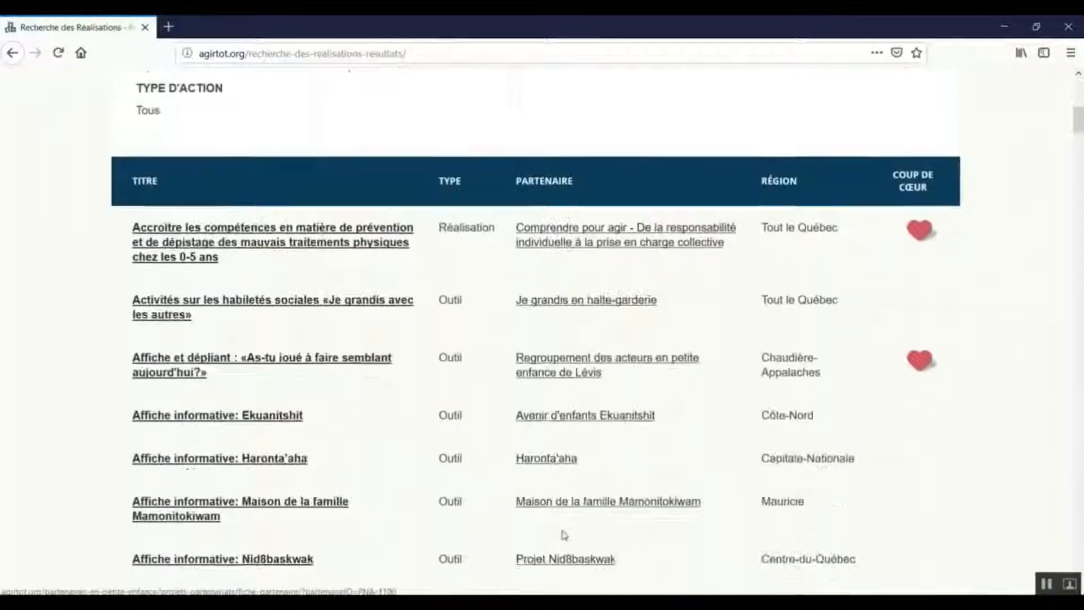
scroll(564, 535, up, 3)
scroll(1079, 113, up, 4)
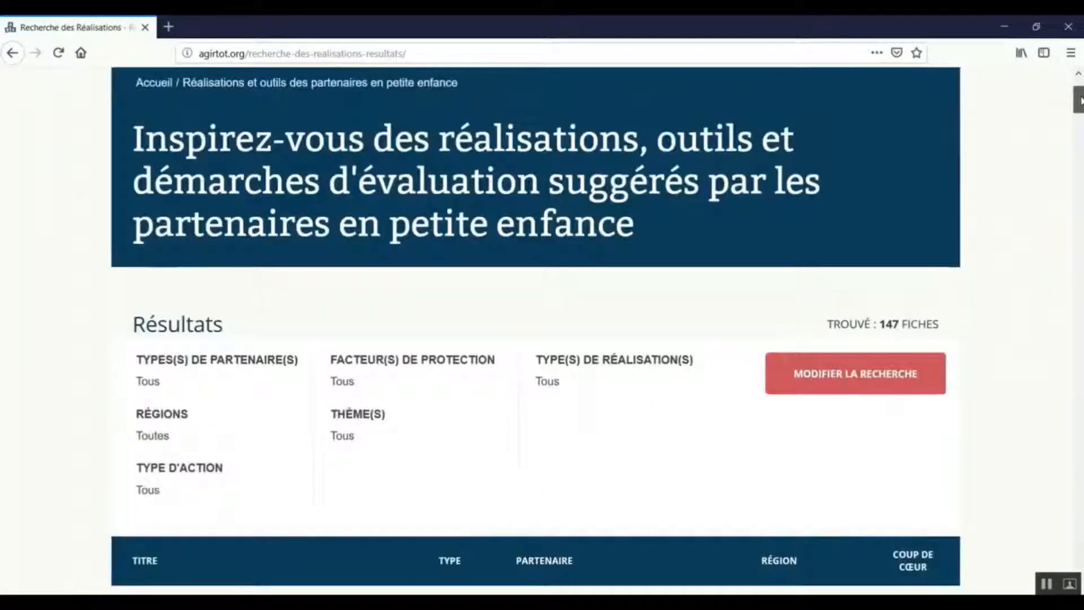
scroll(1080, 112, down, 3)
drag(1080, 112, 1077, 125)
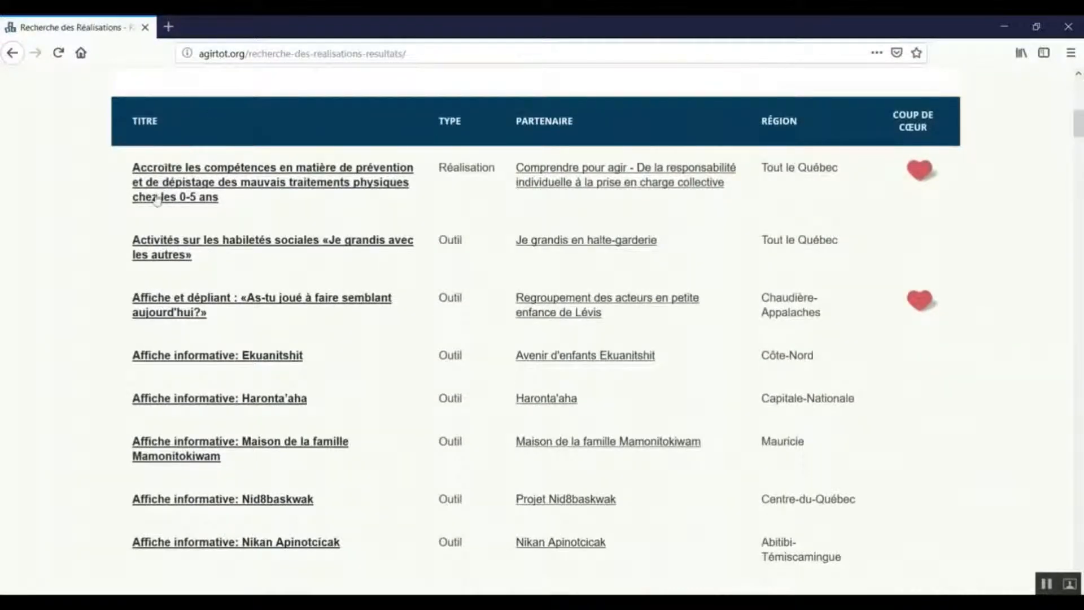
Look through the list of achievements and tools down to the page's end, checking type, partner, region and Coup de cœur.
scroll(452, 218, down, 8)
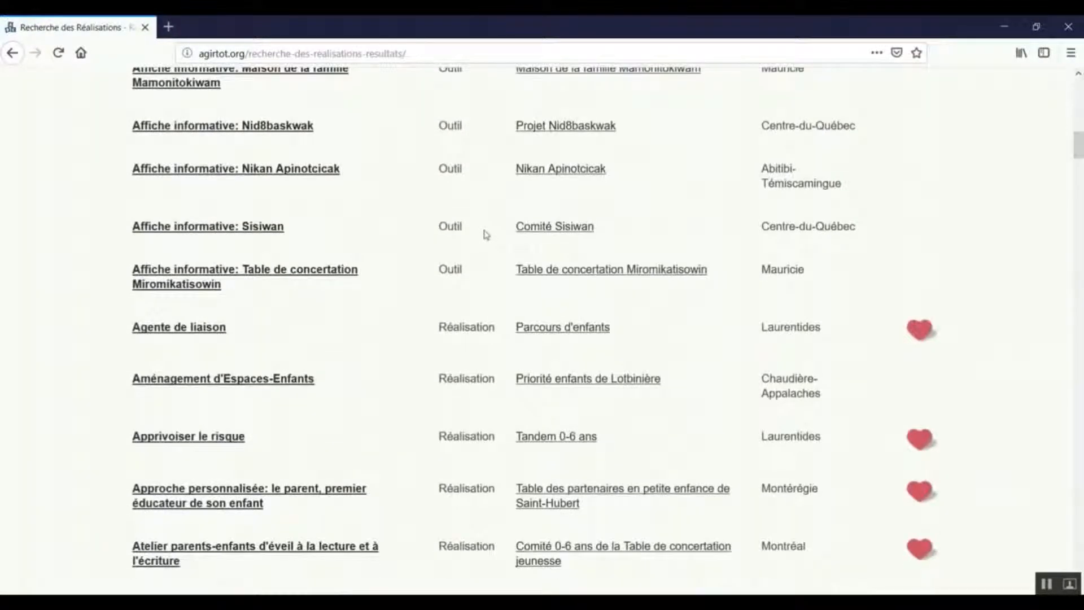
scroll(472, 237, down, 1)
scroll(487, 238, down, 15)
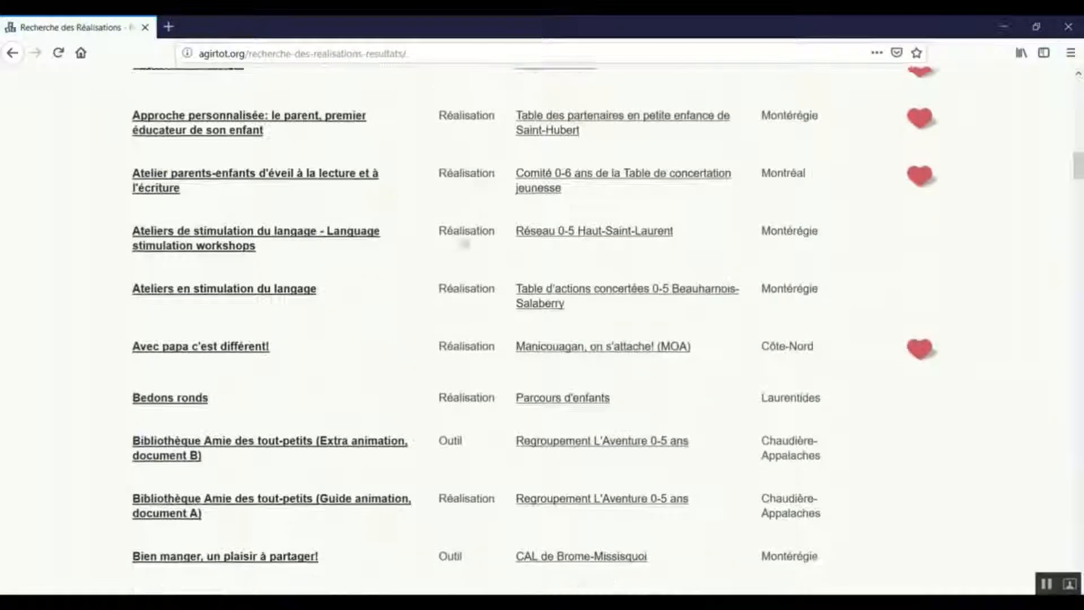
scroll(457, 246, down, 3)
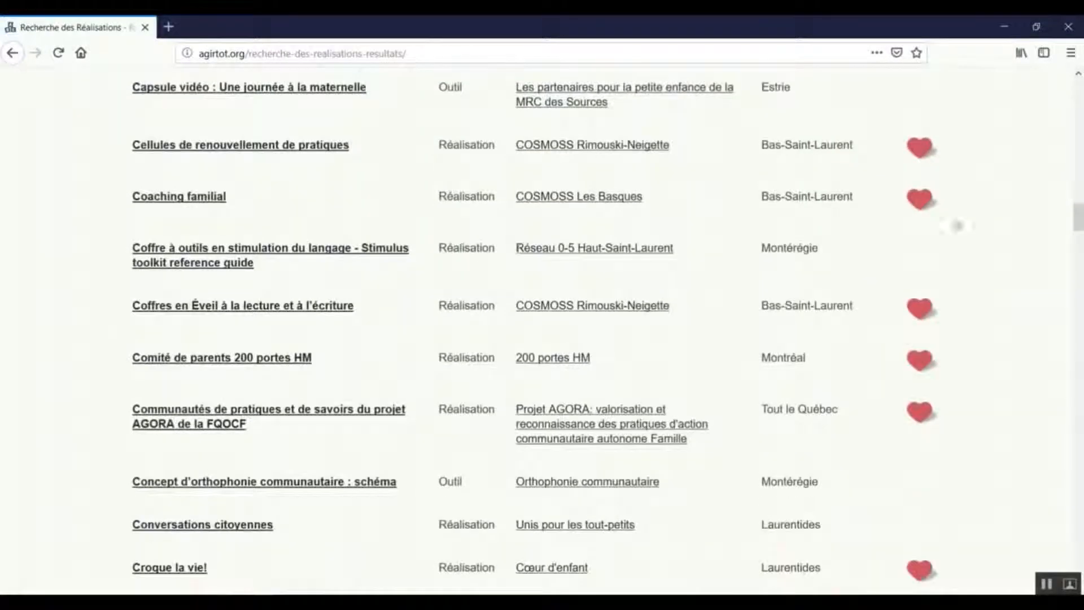
drag(1074, 223, 1067, 91)
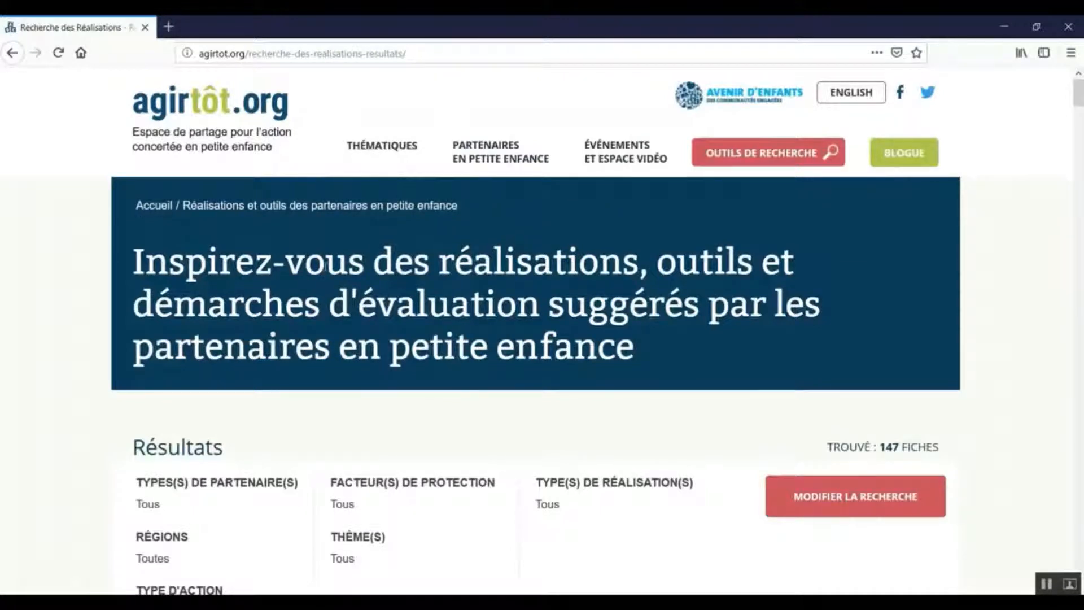
scroll(325, 267, down, 3)
scroll(325, 271, up, 3)
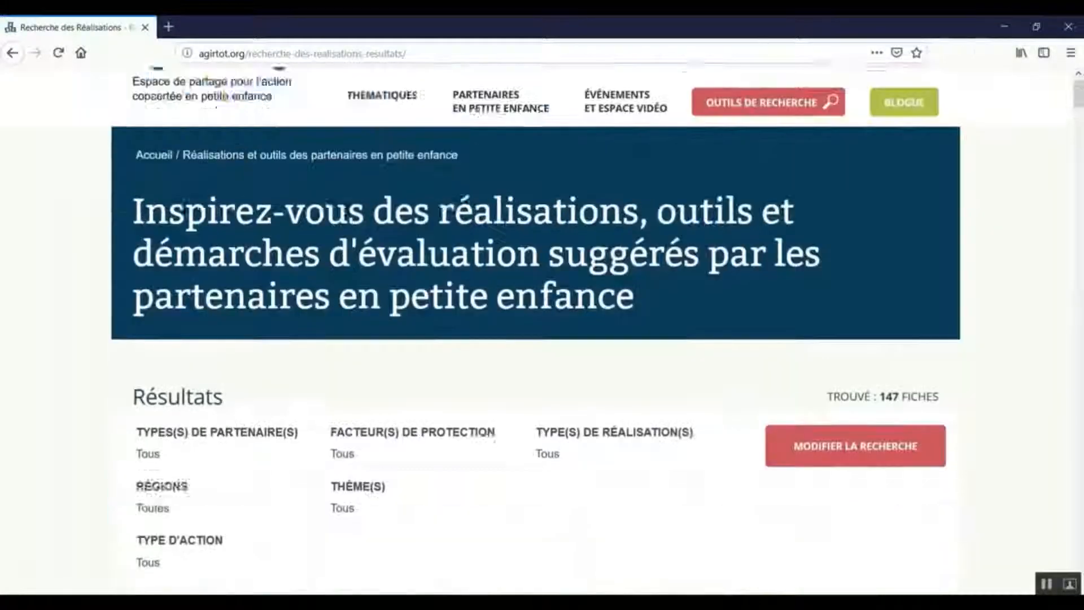
drag(1067, 93, 1025, 515)
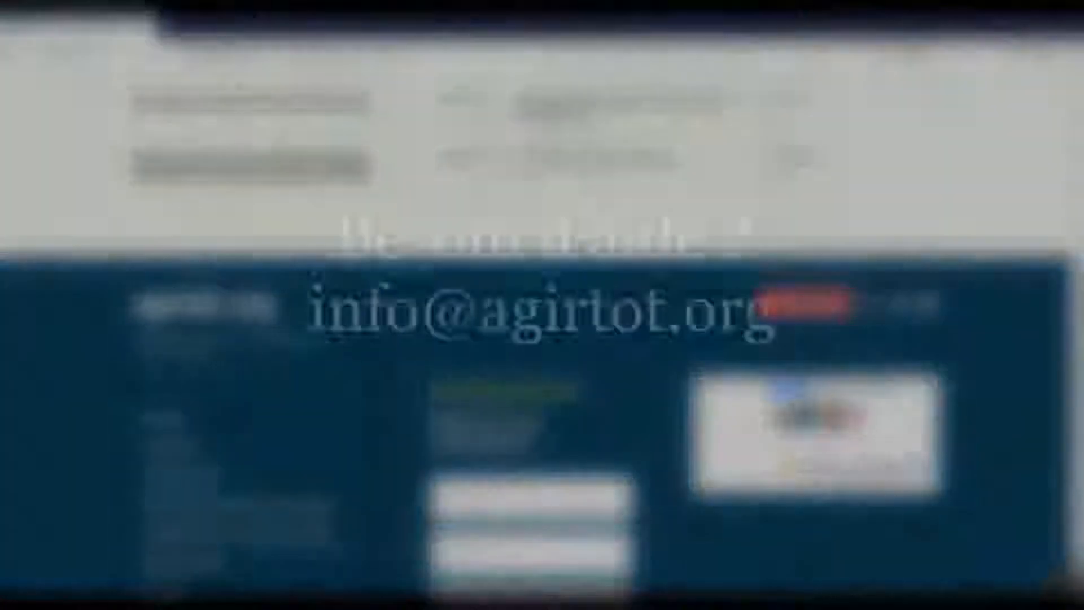